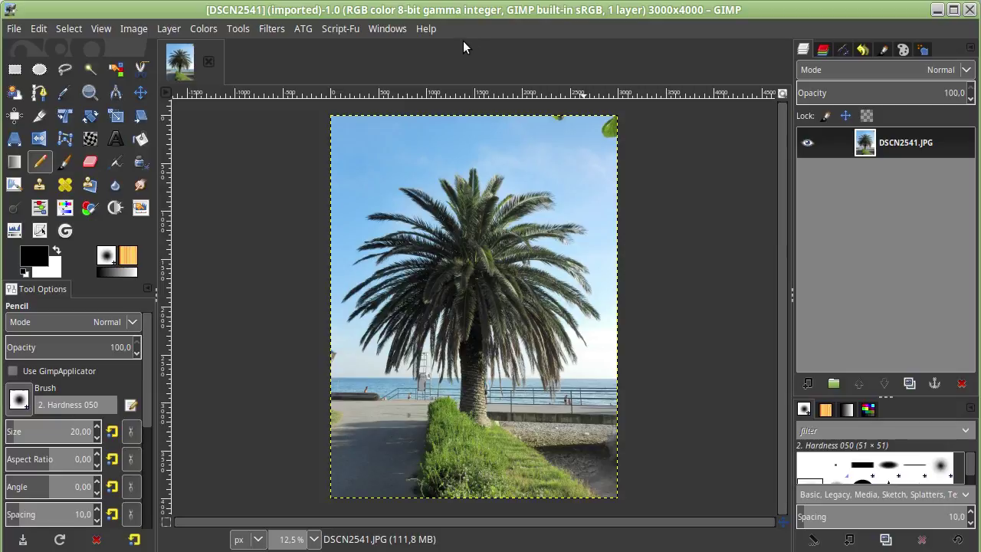
Step: Show the About GIMP window from the Help menu
{"action": "left_click", "coordinate": [426, 28]}
{"action": "left_click", "coordinate": [457, 105]}
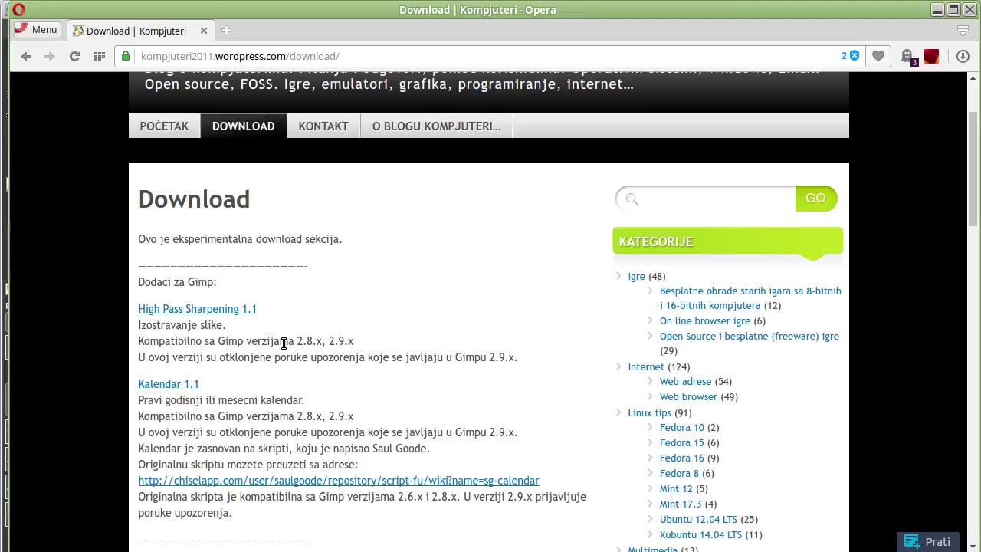
Step: Highlight the Kalendar 1.1 2.8.x and author notes, then open the chiselapp sg-calendar link in a new tab
{"action": "left_click_drag", "start_coordinate": [301, 340], "coordinate": [353, 340]}
{"action": "left_click", "coordinate": [438, 297]}
{"action": "left_click_drag", "start_coordinate": [372, 448], "coordinate": [429, 448]}
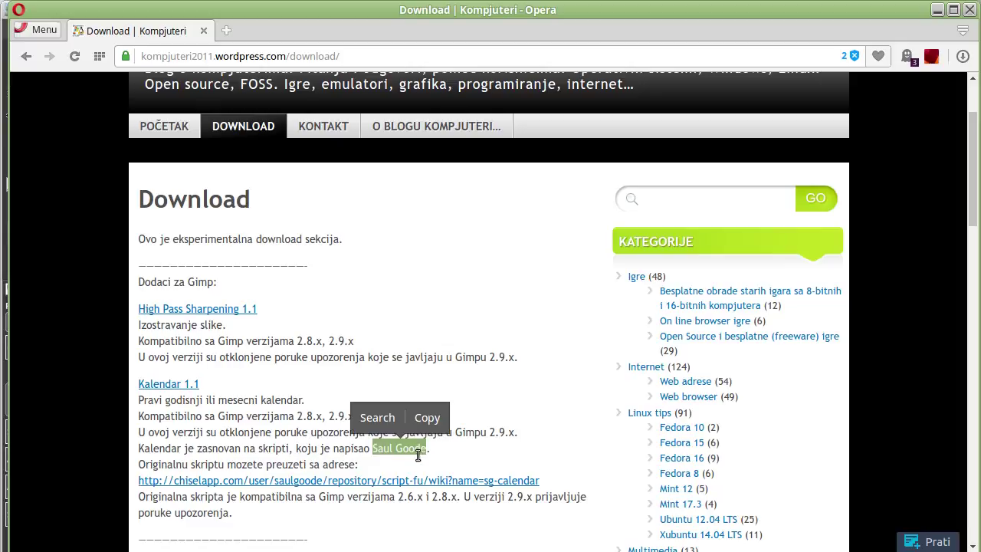
{"action": "left_click", "coordinate": [83, 460]}
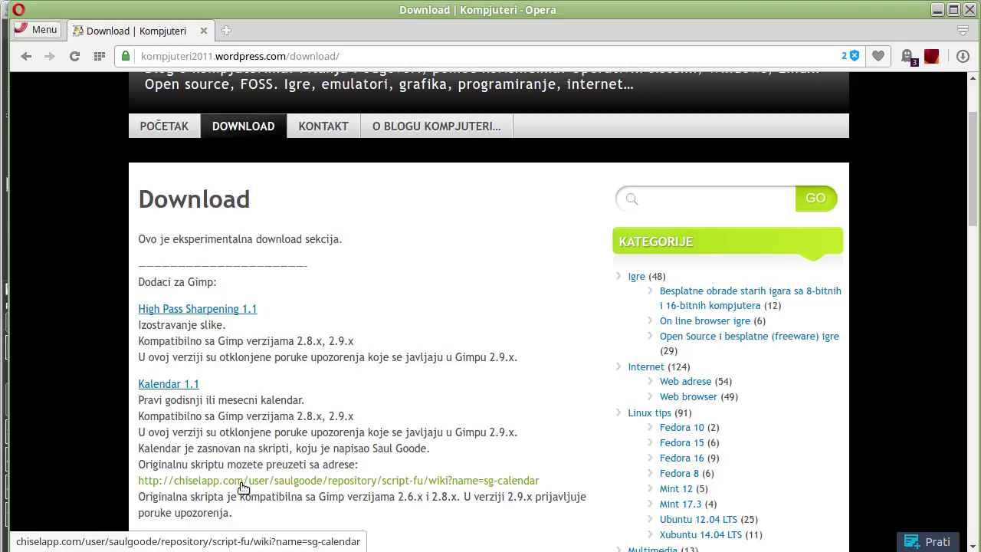
{"action": "middle_click", "coordinate": [243, 488]}
Step: View the sg-calendar.scm file page, then close that tab and return to the Download page
{"action": "left_click", "coordinate": [283, 31]}
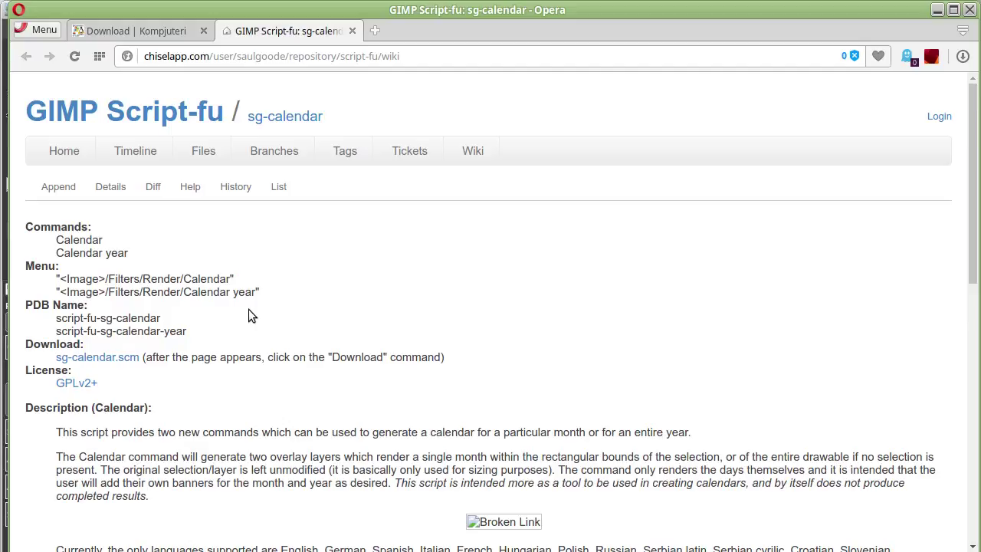
{"action": "left_click", "coordinate": [108, 358]}
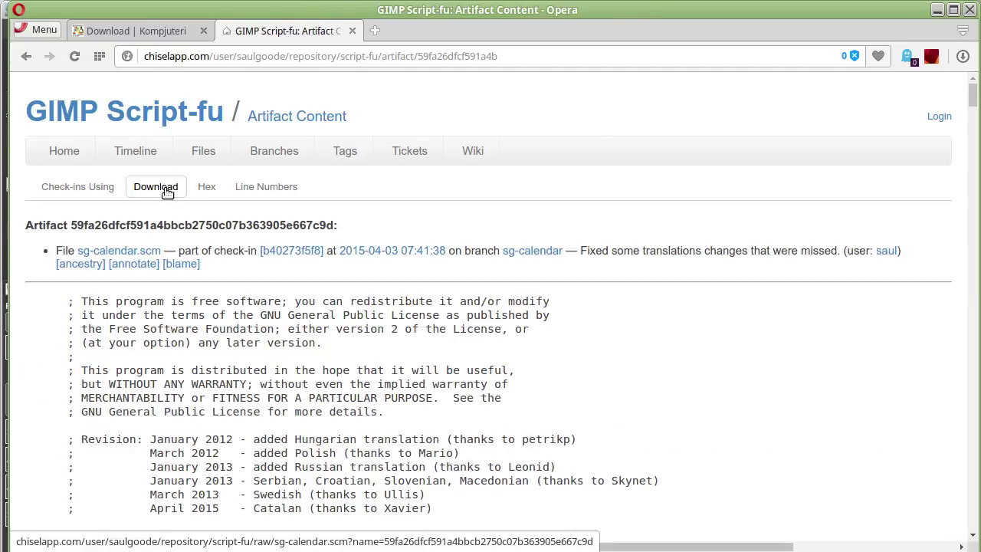
{"action": "left_click", "coordinate": [352, 30]}
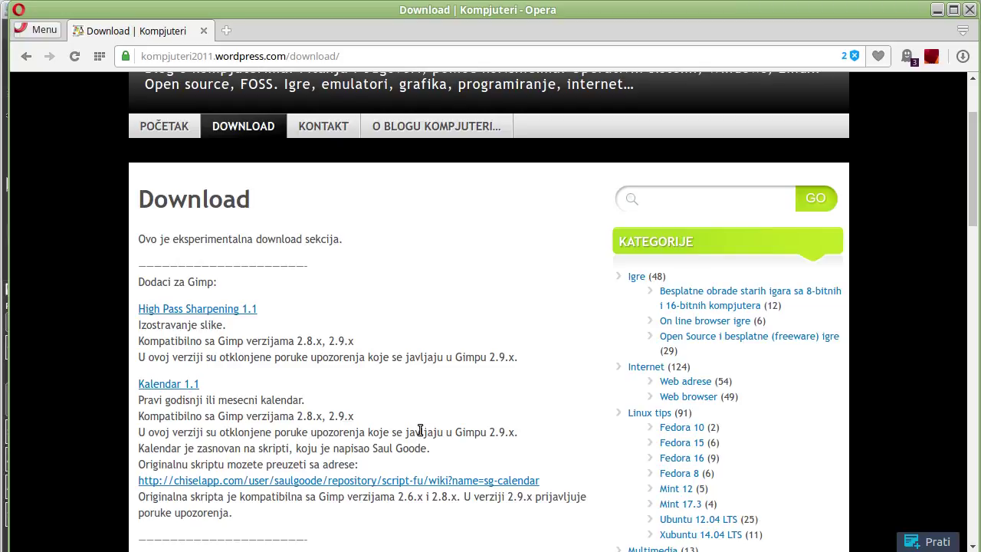
{"action": "left_click_drag", "start_coordinate": [383, 448], "coordinate": [427, 448]}
{"action": "left_click", "coordinate": [261, 394]}
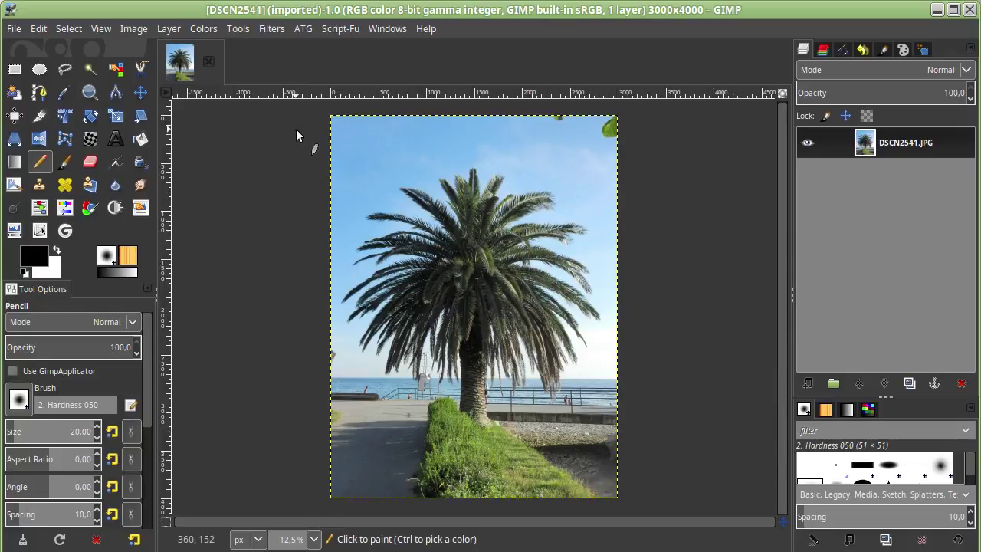
Step: Run Filters > SkyNeT > Enhance > High Pass Sharpening 1.1 on the palm photo with radius 12
{"action": "left_click", "coordinate": [273, 31]}
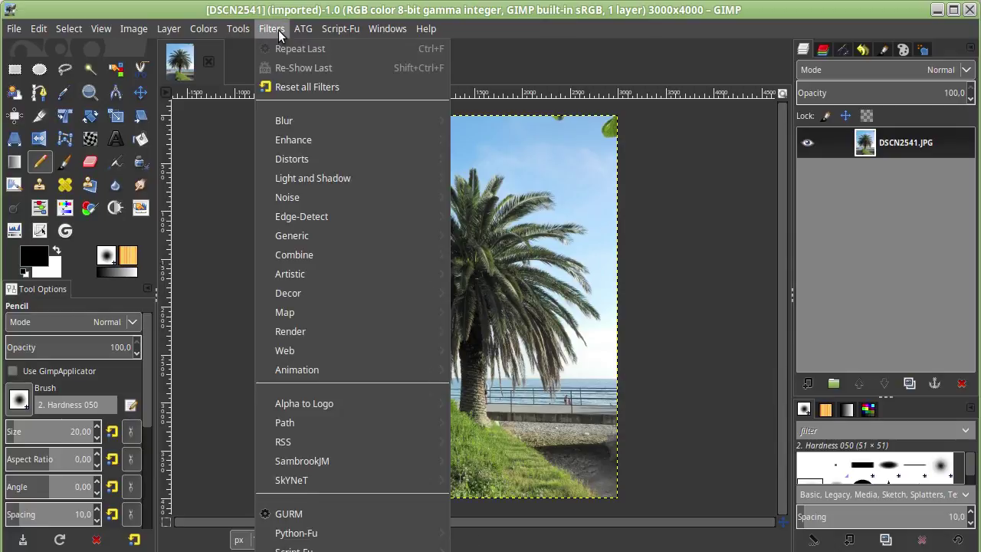
{"action": "mouse_move", "coordinate": [291, 480]}
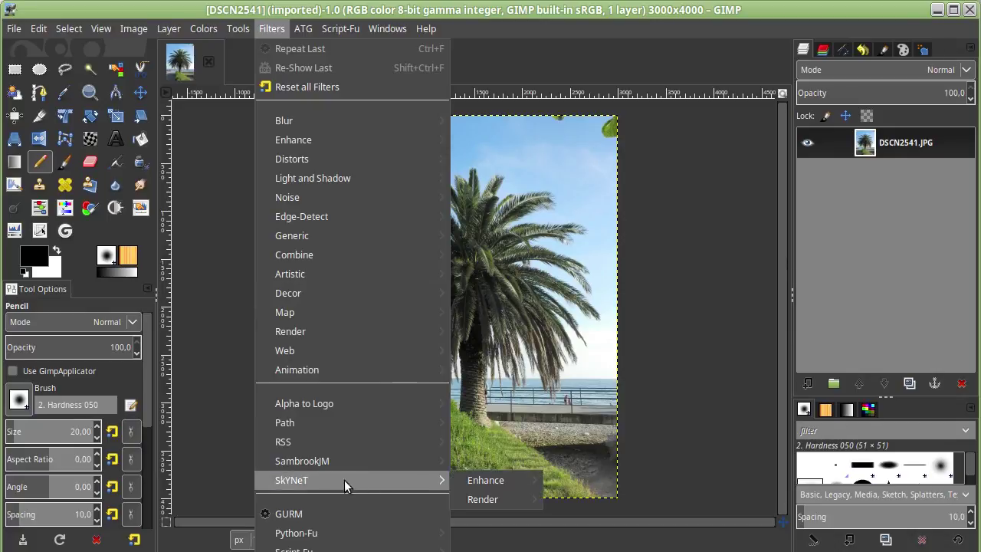
{"action": "mouse_move", "coordinate": [486, 480]}
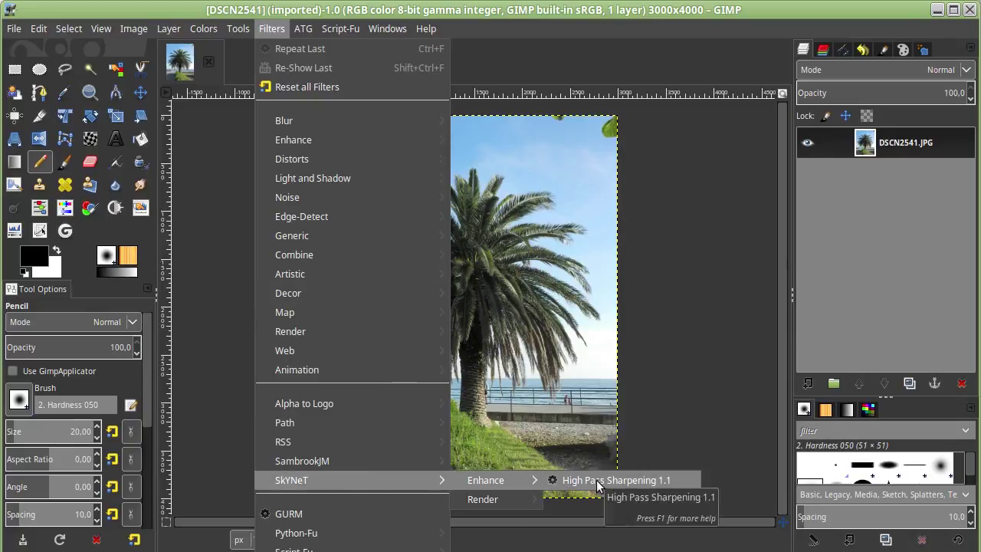
{"action": "left_click", "coordinate": [601, 480]}
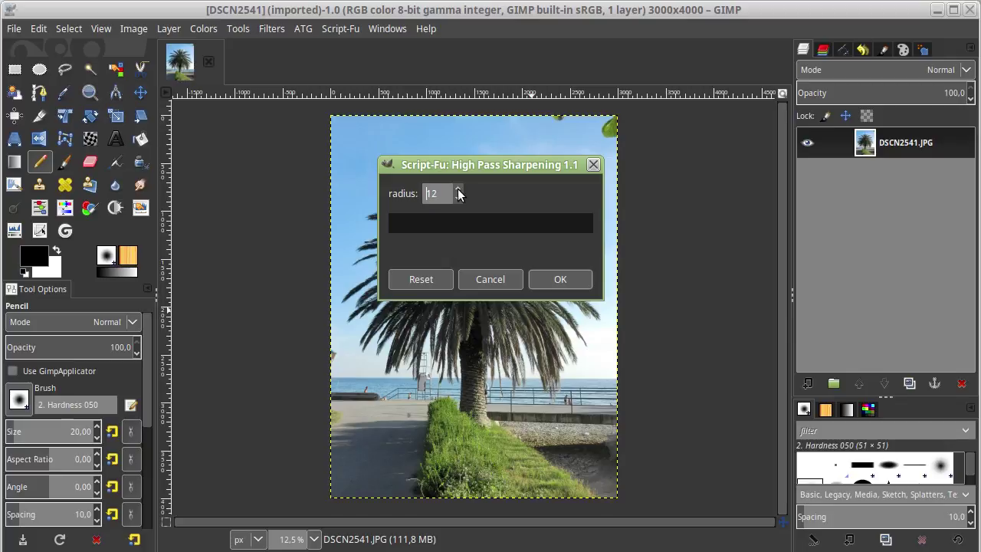
{"action": "left_click", "coordinate": [560, 280]}
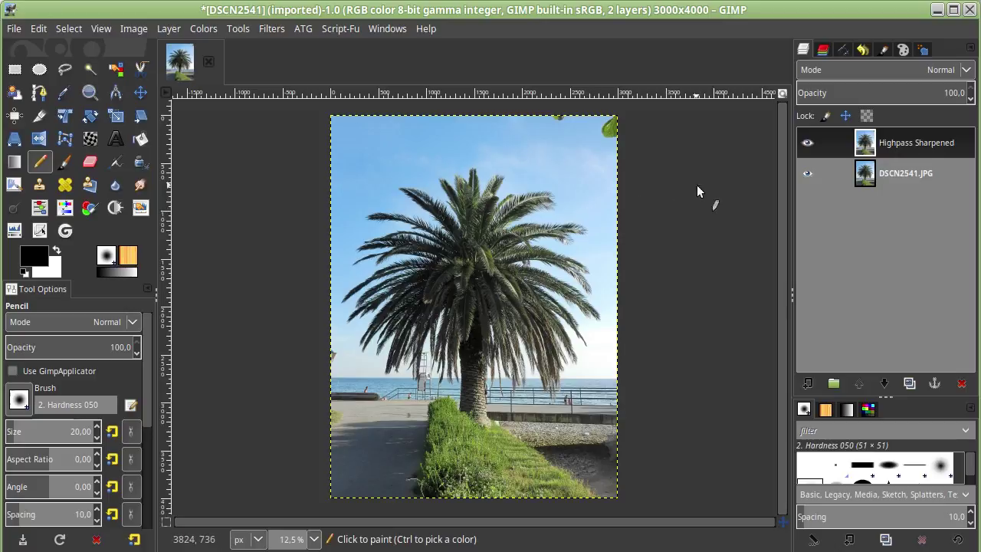
Step: View the photo at 100% and pan across the fronds, trunk, sea and railing
{"action": "key", "text": "1"}
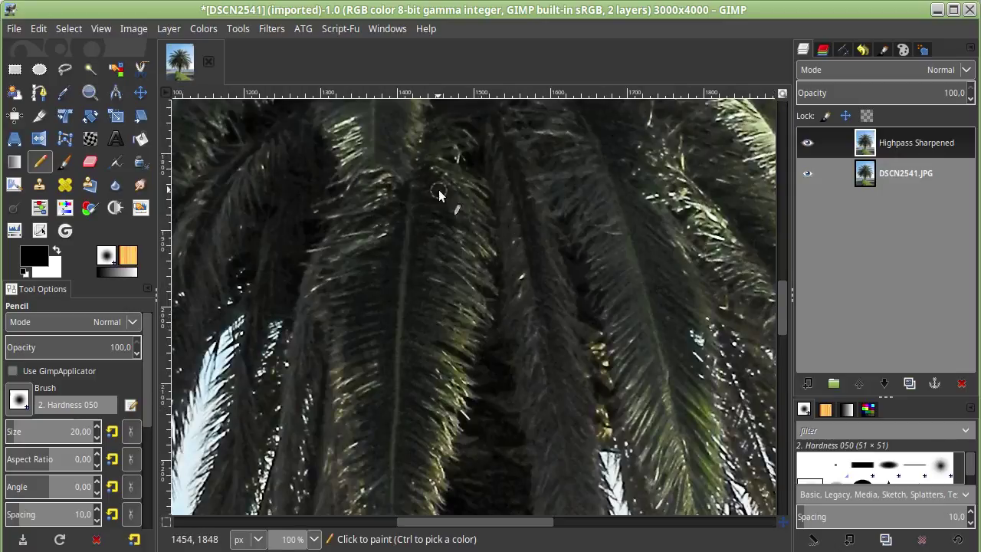
{"action": "key", "text": "space"}
{"action": "mouse_move", "coordinate": [663, 461]}
{"action": "left_mouse_down"}
{"action": "mouse_move", "coordinate": [673, 385]}
{"action": "mouse_move", "coordinate": [479, 162]}
{"action": "left_mouse_up"}
{"action": "mouse_move", "coordinate": [574, 324]}
{"action": "left_mouse_down"}
{"action": "mouse_move", "coordinate": [565, 339]}
{"action": "mouse_move", "coordinate": [464, 179]}
{"action": "left_mouse_up"}
{"action": "left_click_drag", "start_coordinate": [466, 374], "coordinate": [438, 198]}
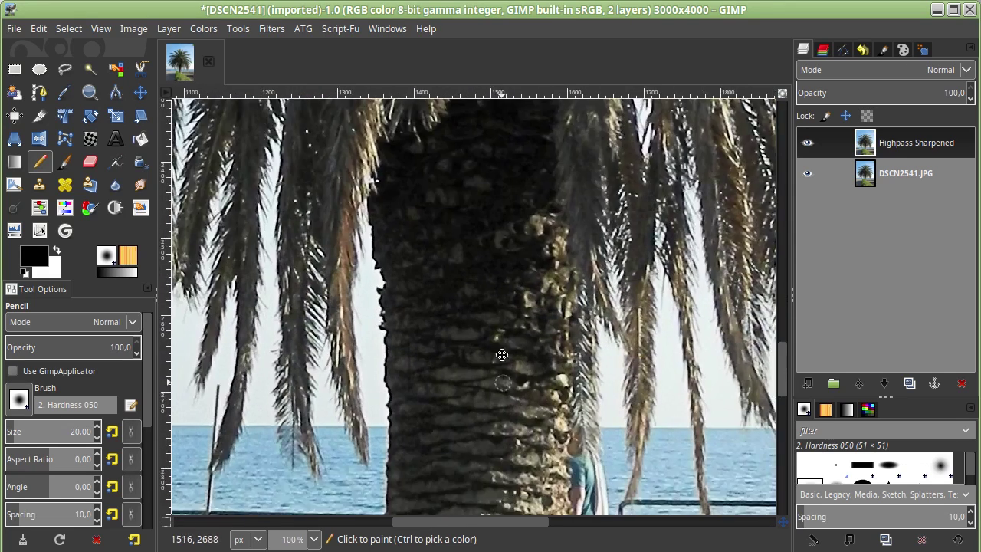
{"action": "left_click_drag", "start_coordinate": [499, 355], "coordinate": [469, 199]}
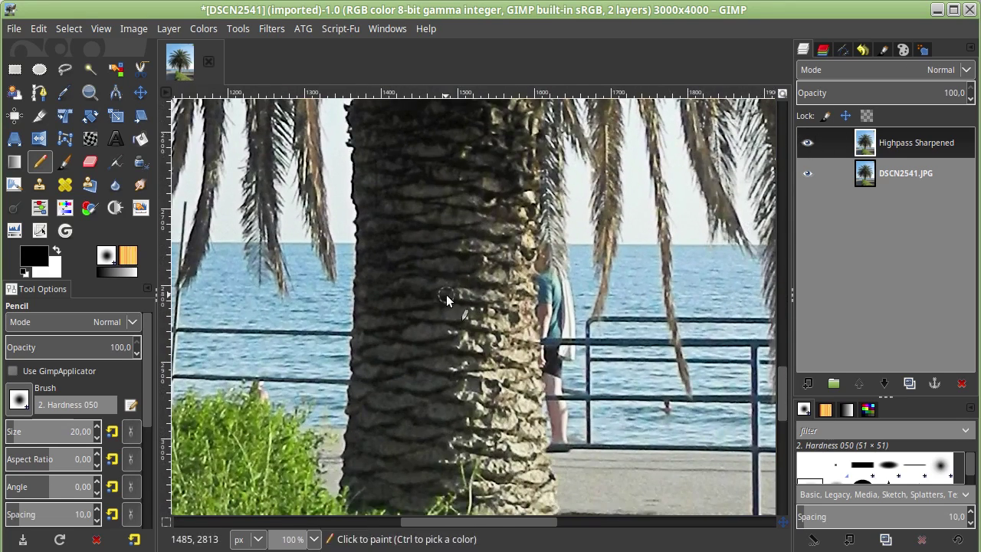
{"action": "left_click_drag", "start_coordinate": [460, 316], "coordinate": [484, 300]}
Step: Toggle the Highpass Sharpened layer's visibility repeatedly to compare it with the original
{"action": "left_click", "coordinate": [808, 144]}
{"action": "left_click", "coordinate": [808, 143]}
{"action": "left_click", "coordinate": [808, 144]}
{"action": "scroll", "coordinate": [582, 230], "scroll_direction": "up", "scroll_amount": 5}
{"action": "scroll", "coordinate": [582, 230], "scroll_direction": "right", "scroll_amount": 5}
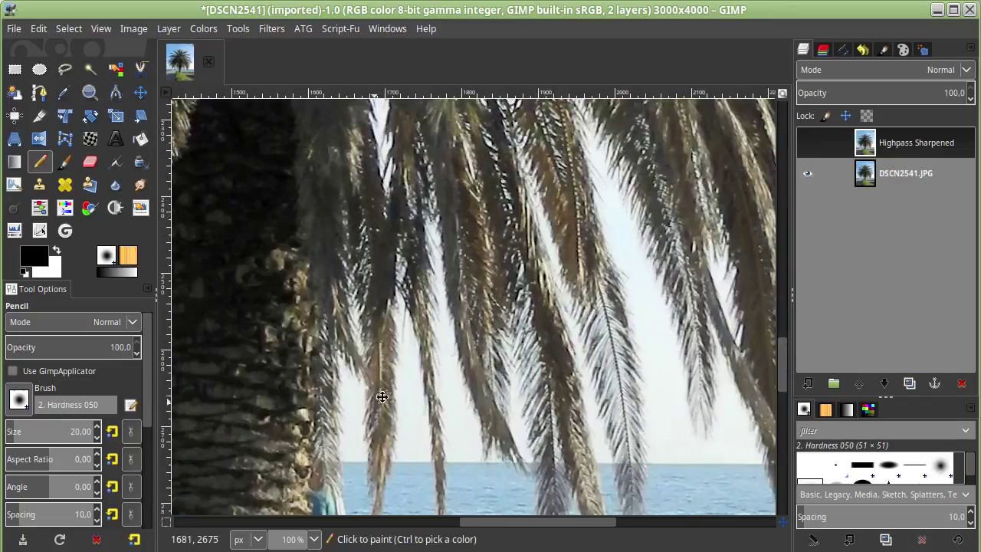
{"action": "left_click", "coordinate": [808, 144]}
{"action": "left_click", "coordinate": [807, 144]}
{"action": "scroll", "coordinate": [536, 253], "scroll_direction": "right", "scroll_amount": 5}
{"action": "scroll", "coordinate": [536, 253], "scroll_direction": "down", "scroll_amount": 2}
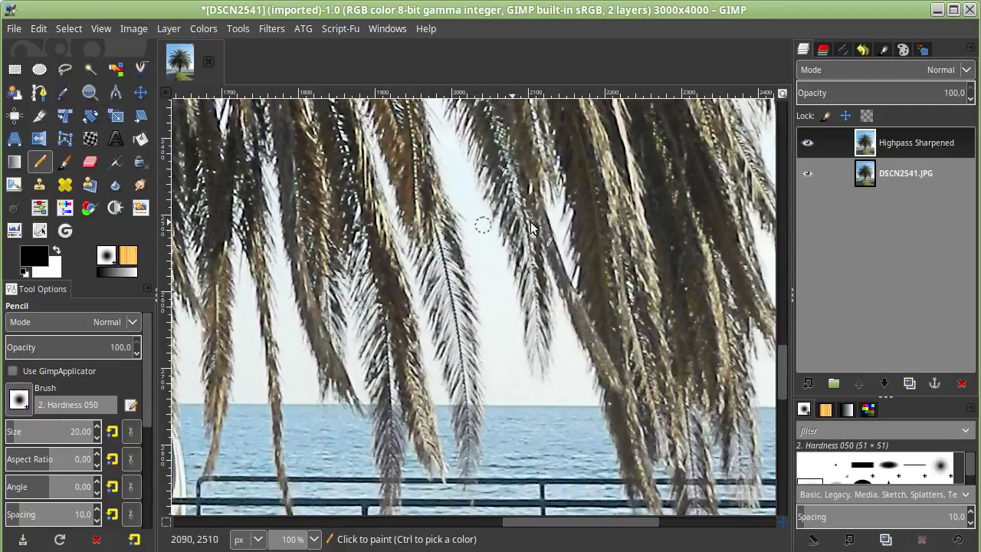
{"action": "left_click", "coordinate": [807, 144]}
Step: Merge the Highpass Sharpened layer down into DSCN2541.JPG and zoom back out
{"action": "left_click", "coordinate": [907, 387]}
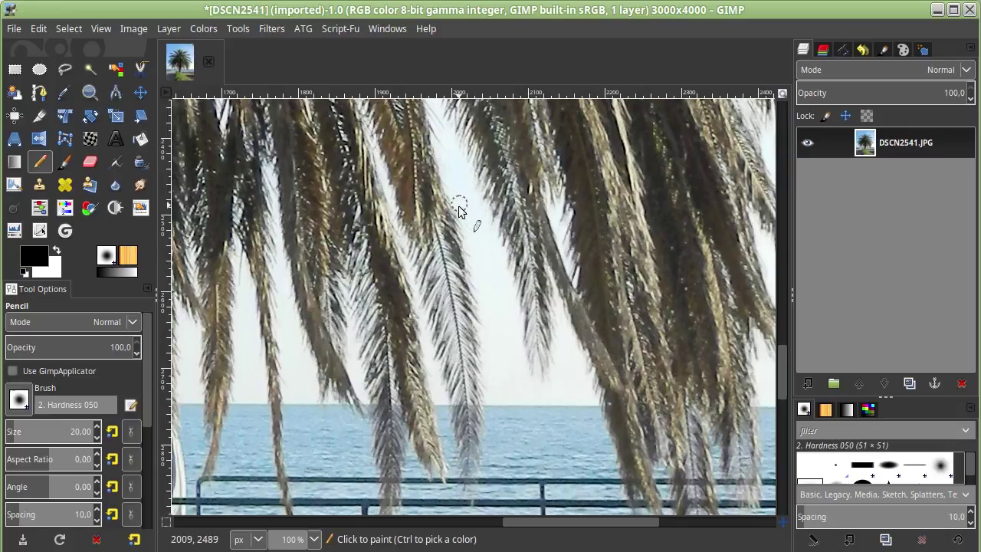
{"action": "scroll", "coordinate": [448, 282], "scroll_direction": "down", "scroll_amount": 4}
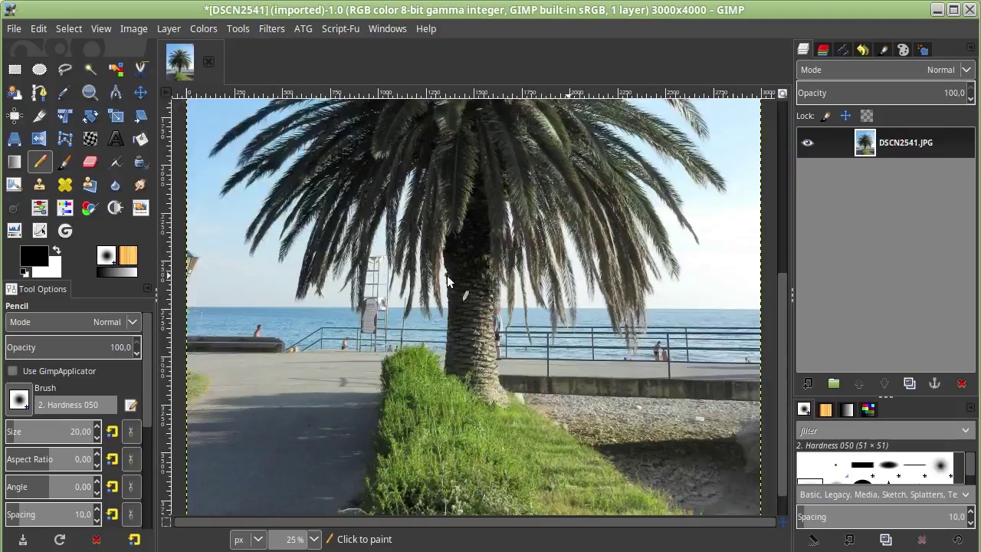
{"action": "scroll", "coordinate": [448, 282], "scroll_direction": "down", "scroll_amount": 2}
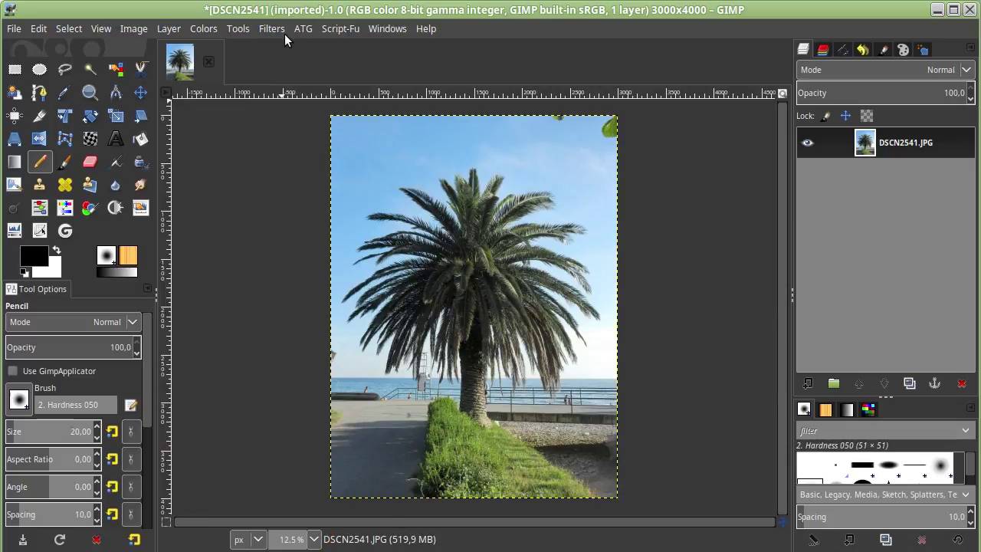
Step: Run Kalendar 1.1 - mesecni with language Српски, month Avgust and year 2016
{"action": "left_click", "coordinate": [273, 29]}
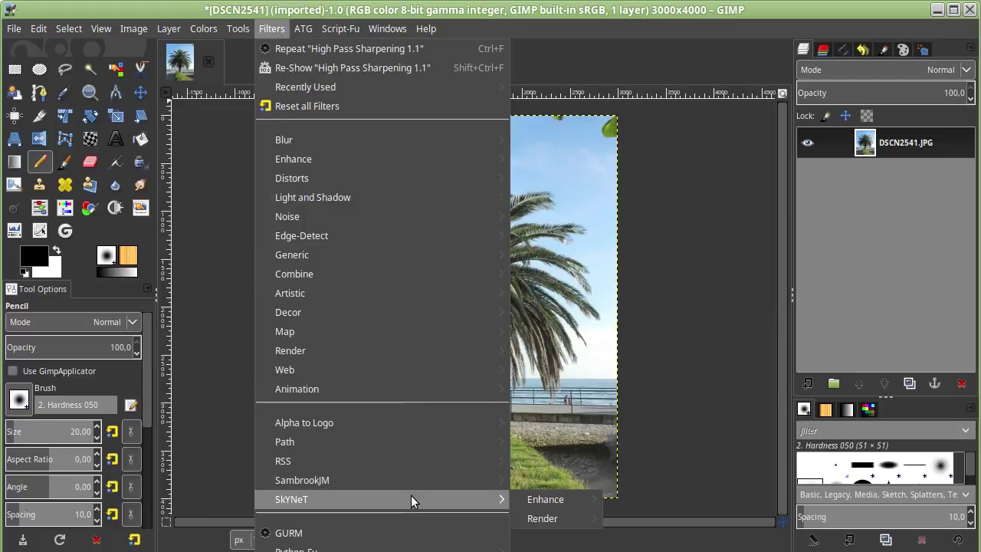
{"action": "mouse_move", "coordinate": [543, 518]}
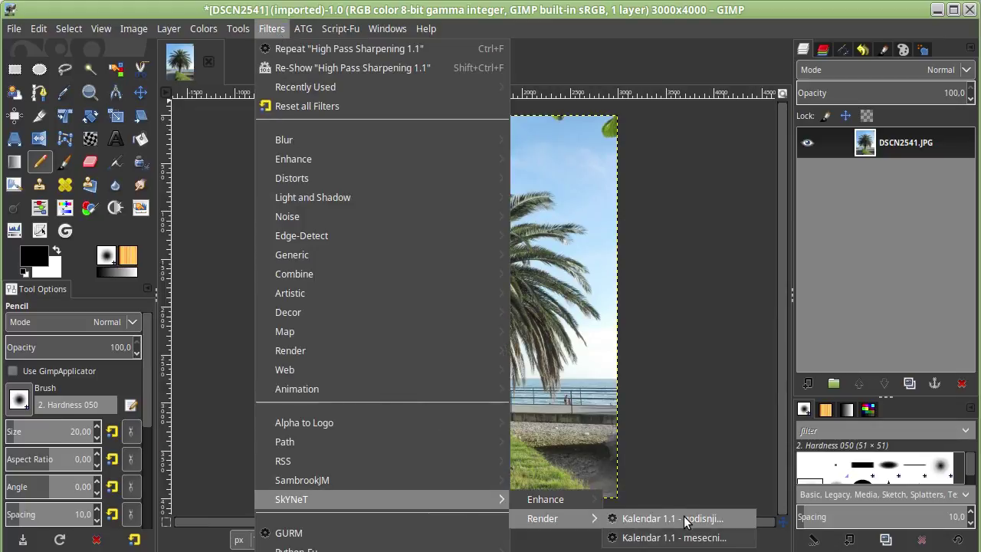
{"action": "left_click", "coordinate": [685, 540]}
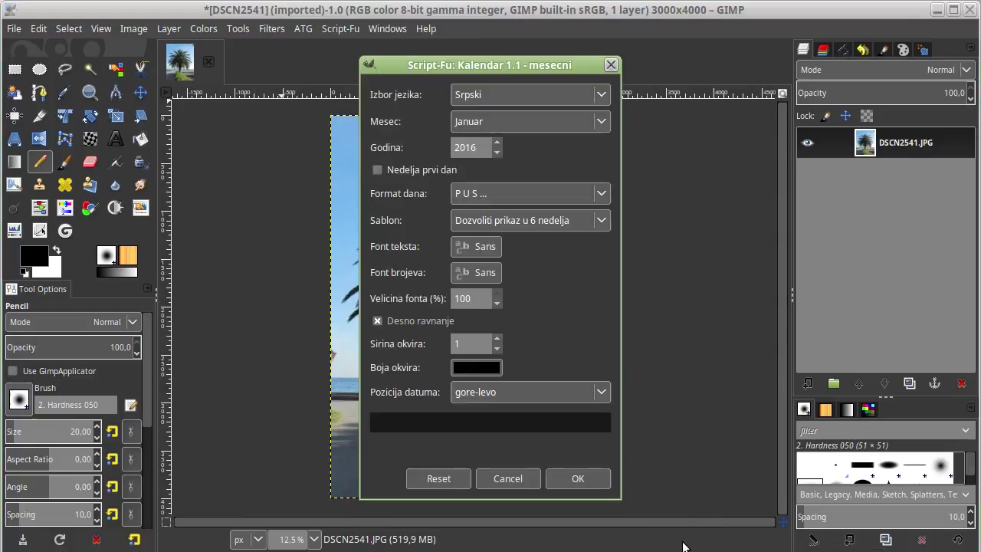
{"action": "left_click", "coordinate": [552, 94]}
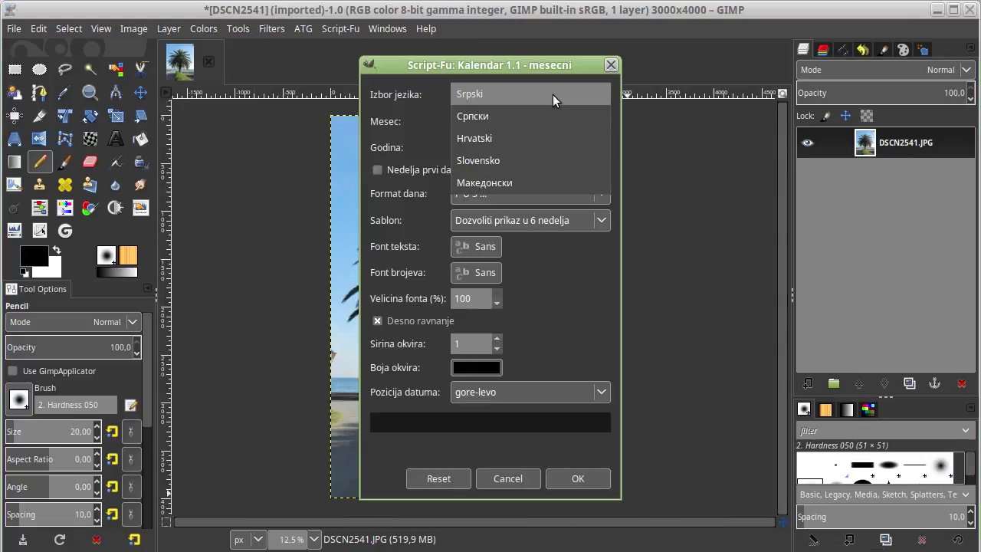
{"action": "left_click", "coordinate": [496, 114]}
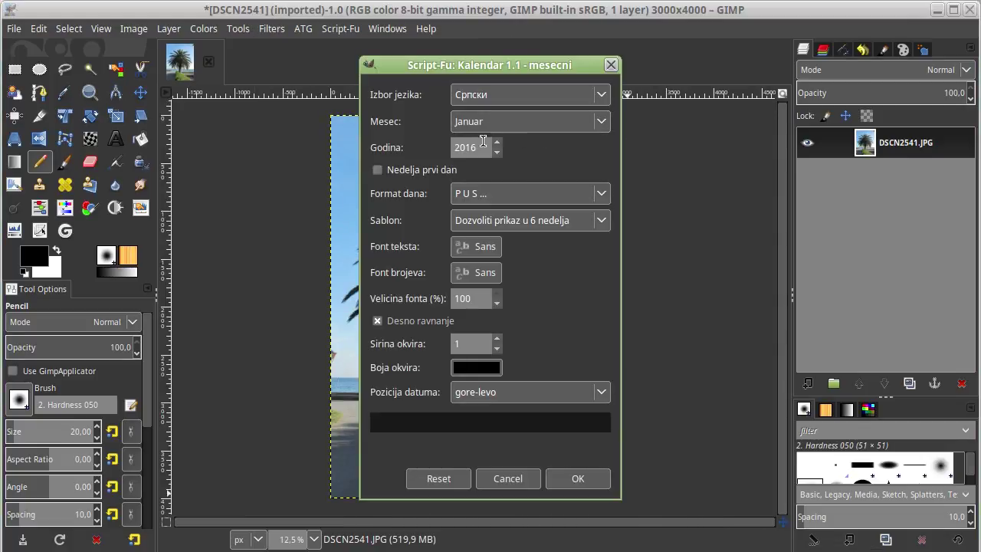
{"action": "left_click", "coordinate": [582, 123]}
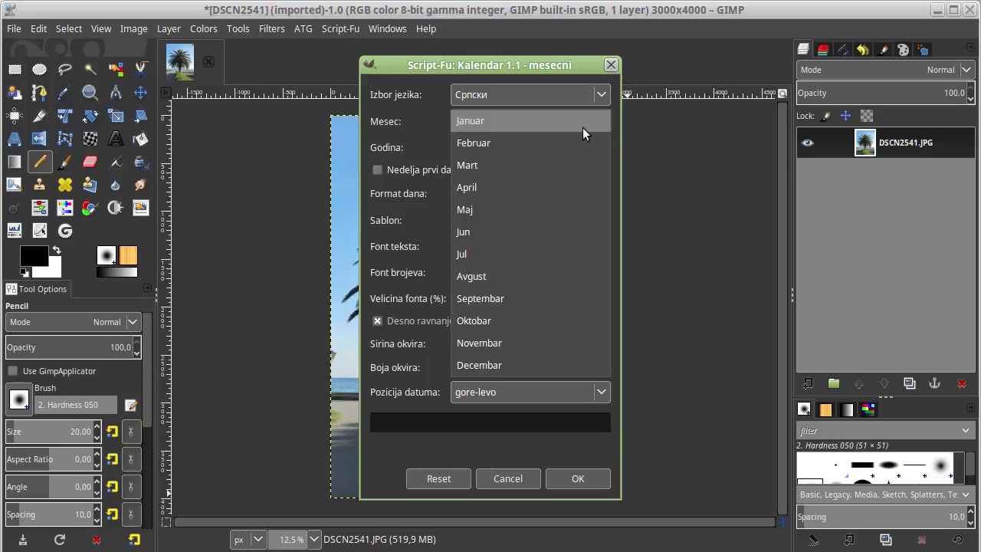
{"action": "left_click", "coordinate": [491, 279]}
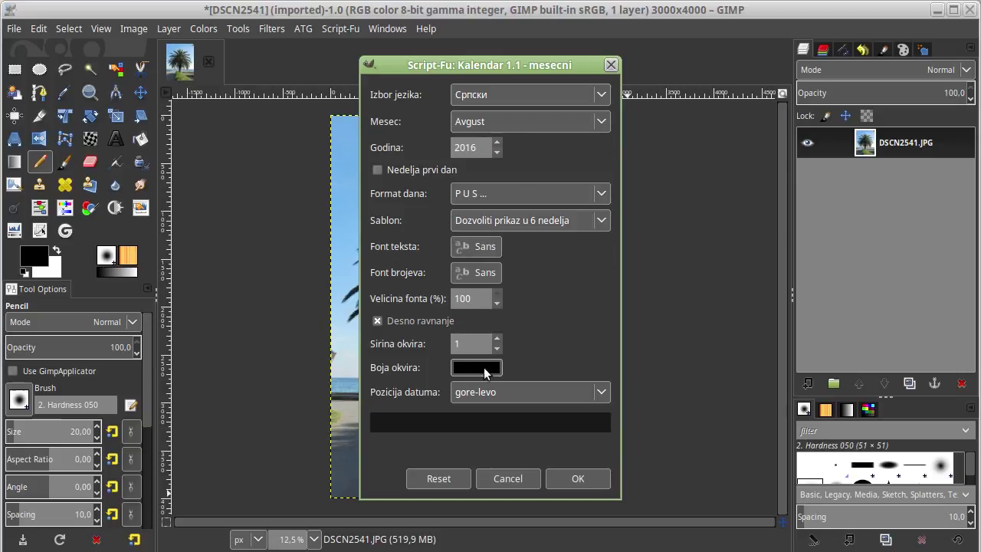
{"action": "left_click", "coordinate": [577, 482]}
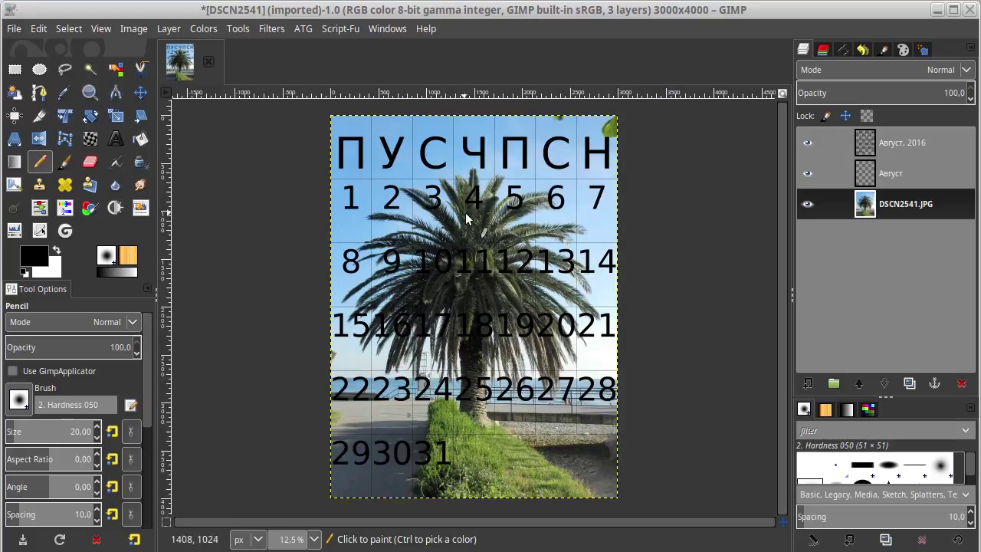
Step: Add a transparent layer, fill it with white, and set its opacity to 30
{"action": "left_click", "coordinate": [815, 387]}
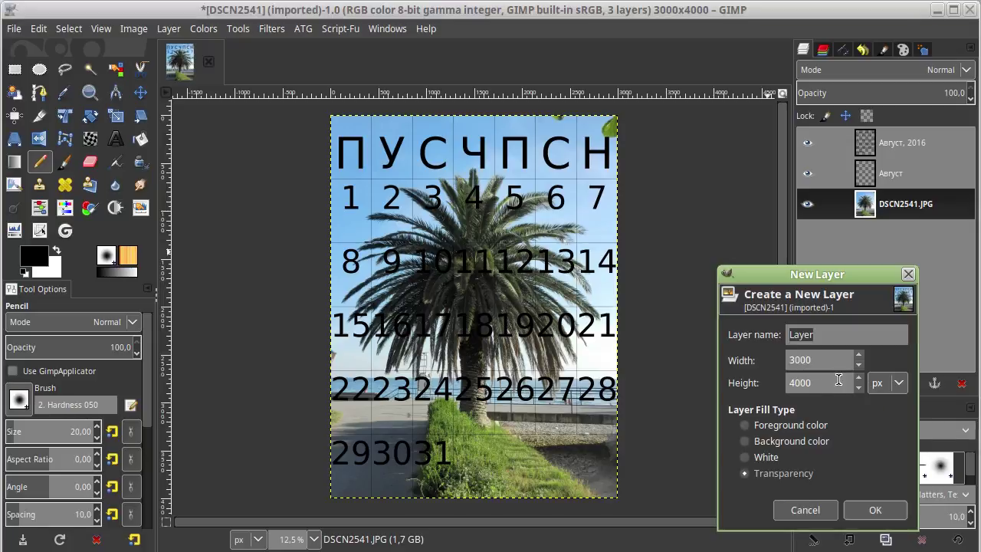
{"action": "left_click", "coordinate": [874, 510]}
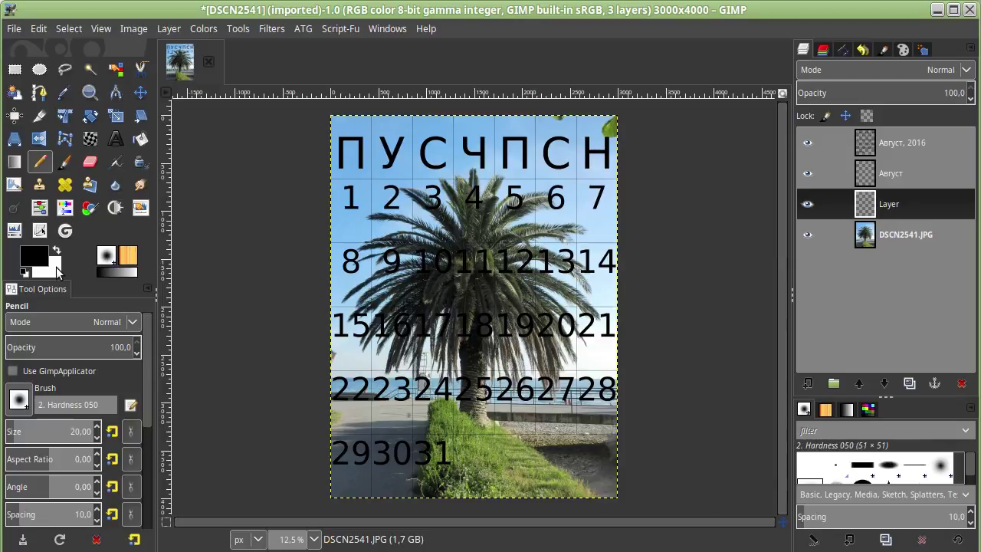
{"action": "left_click_drag", "start_coordinate": [57, 269], "coordinate": [417, 277]}
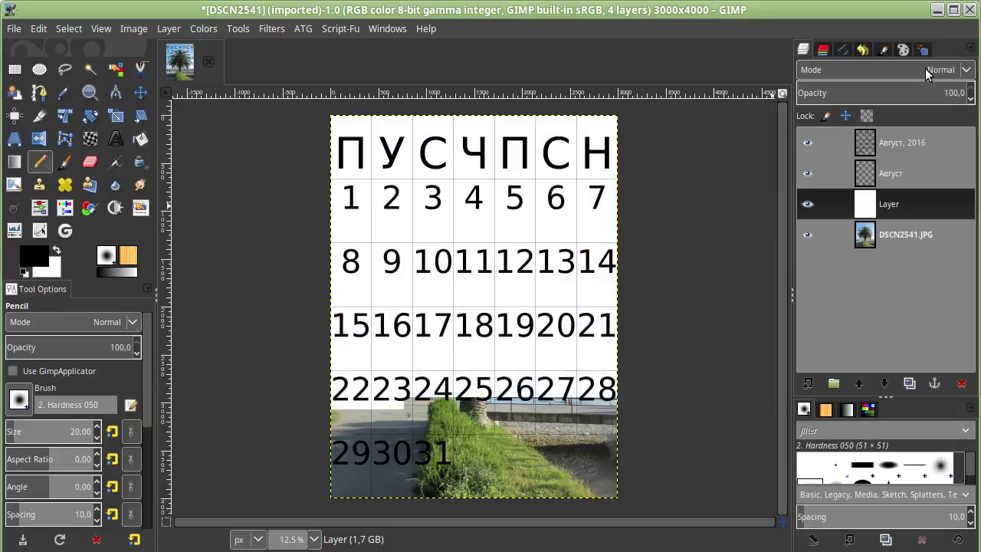
{"action": "left_click", "coordinate": [859, 92]}
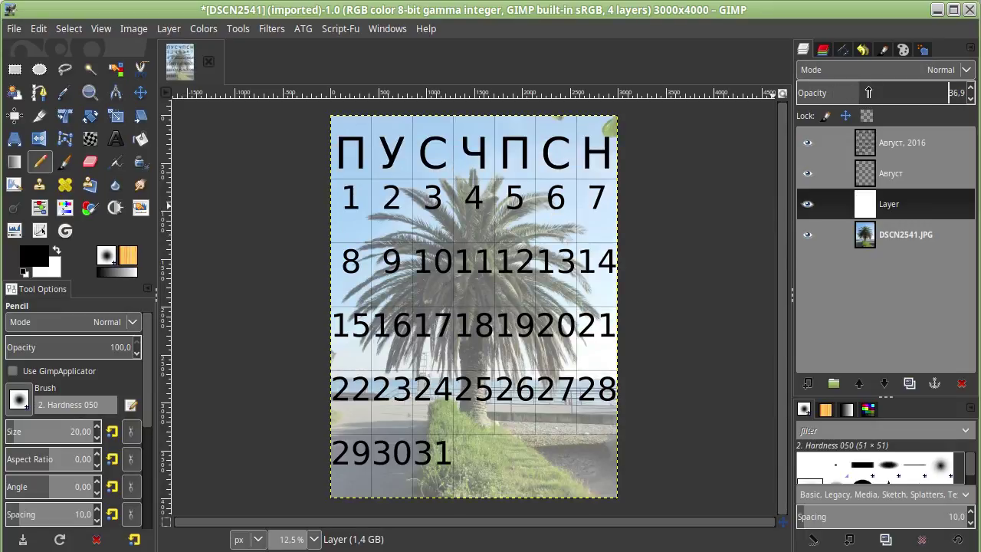
{"action": "left_click_drag", "start_coordinate": [859, 92], "coordinate": [849, 92]}
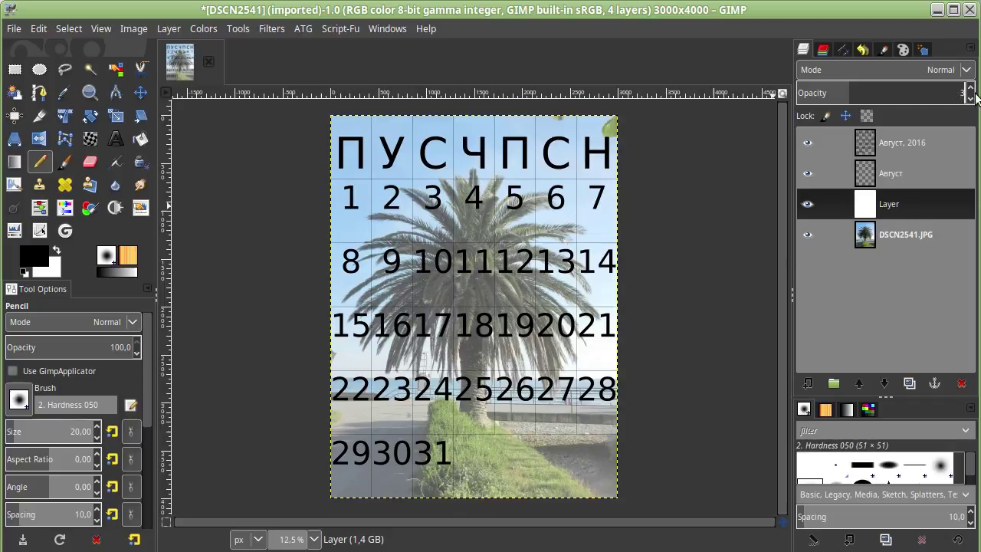
{"action": "type", "text": "0"}
{"action": "key", "text": "Return"}
Step: Undo the monthly calendar and render Kalendar 1.1 - godisnji starting at Jul with Pon Uto Sre day names
{"action": "key", "text": "ctrl+z"}
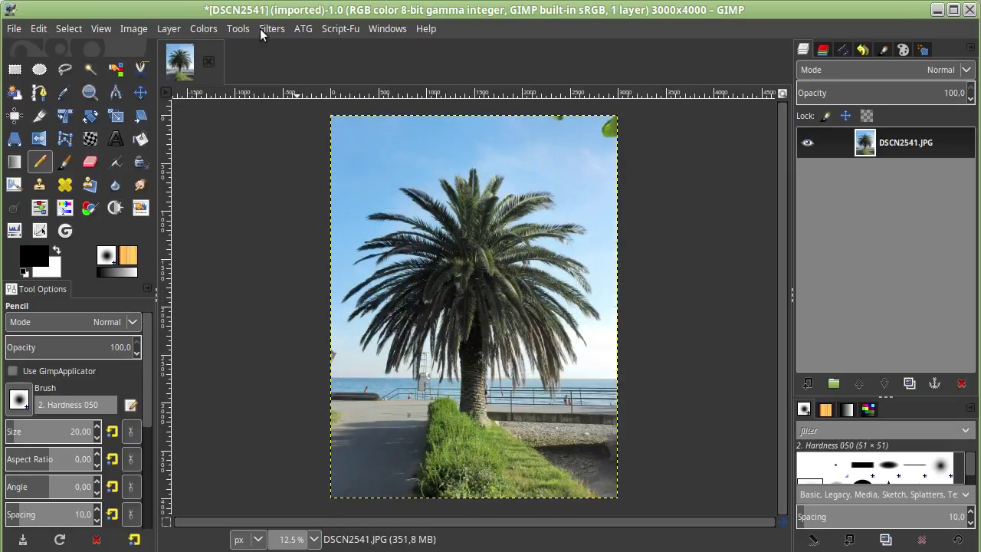
{"action": "left_click", "coordinate": [261, 28]}
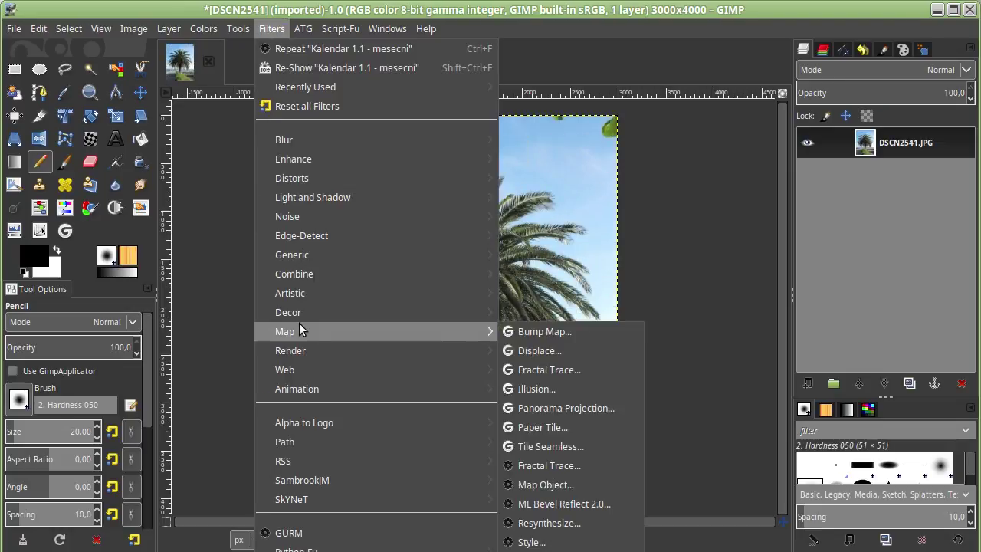
{"action": "mouse_move", "coordinate": [291, 499]}
{"action": "mouse_move", "coordinate": [536, 518]}
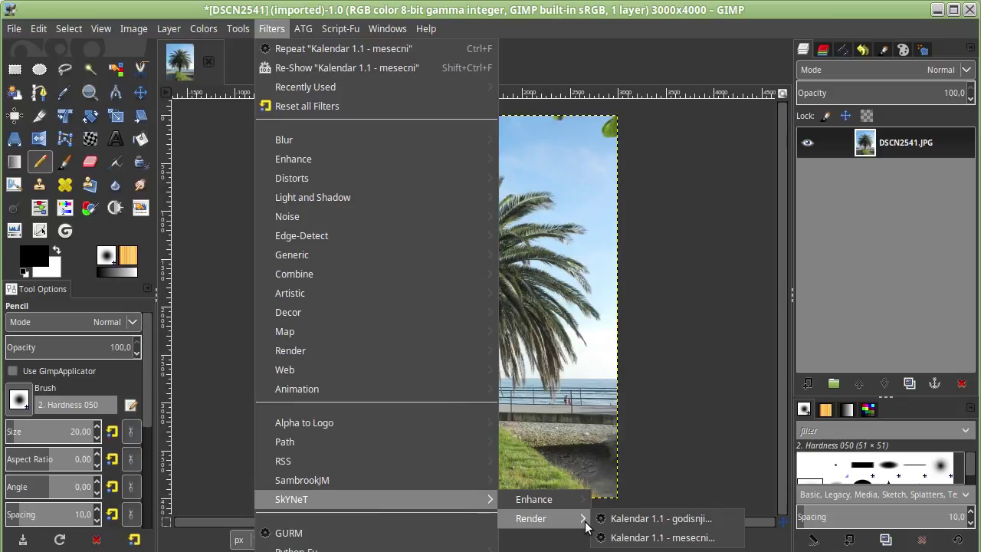
{"action": "left_click", "coordinate": [694, 529]}
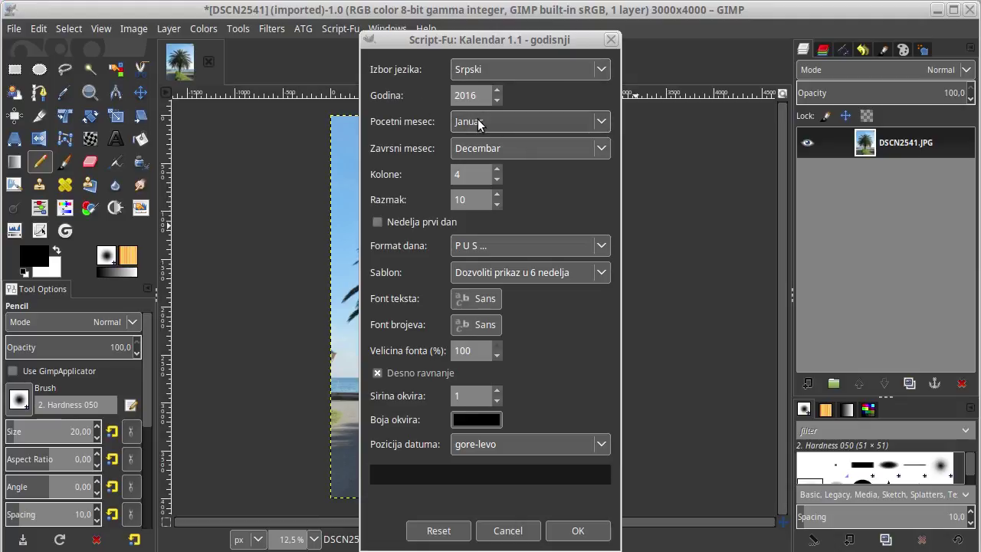
{"action": "left_click", "coordinate": [597, 115]}
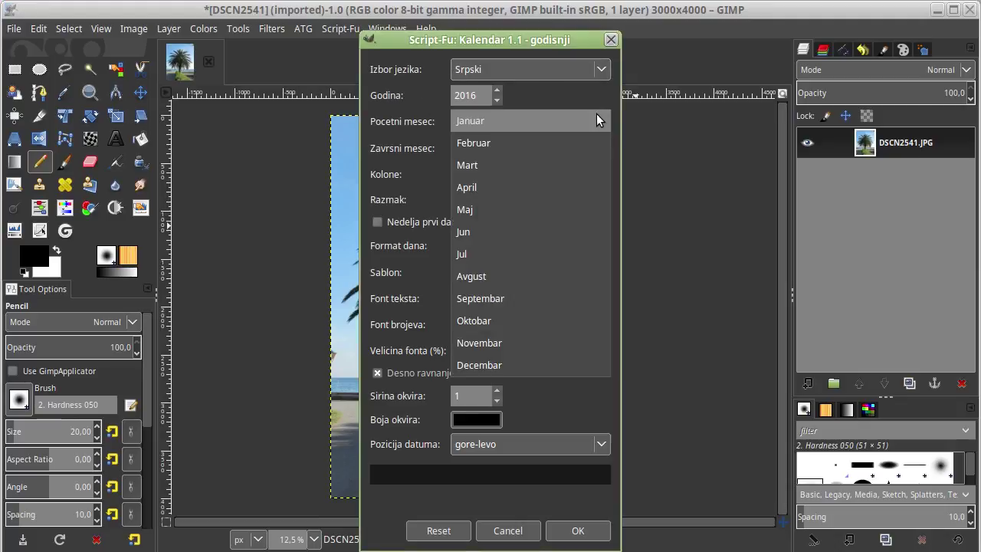
{"action": "left_click", "coordinate": [509, 256]}
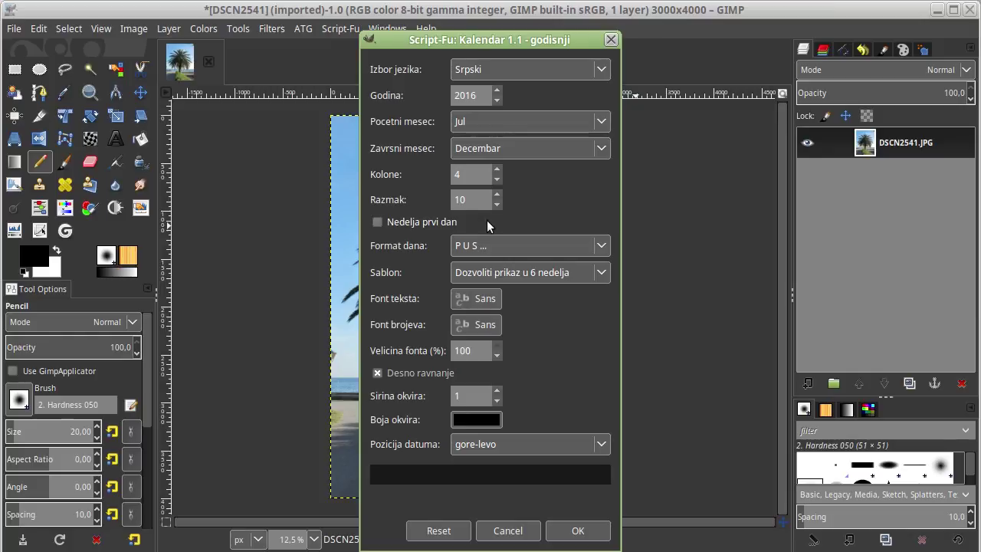
{"action": "left_click", "coordinate": [585, 245]}
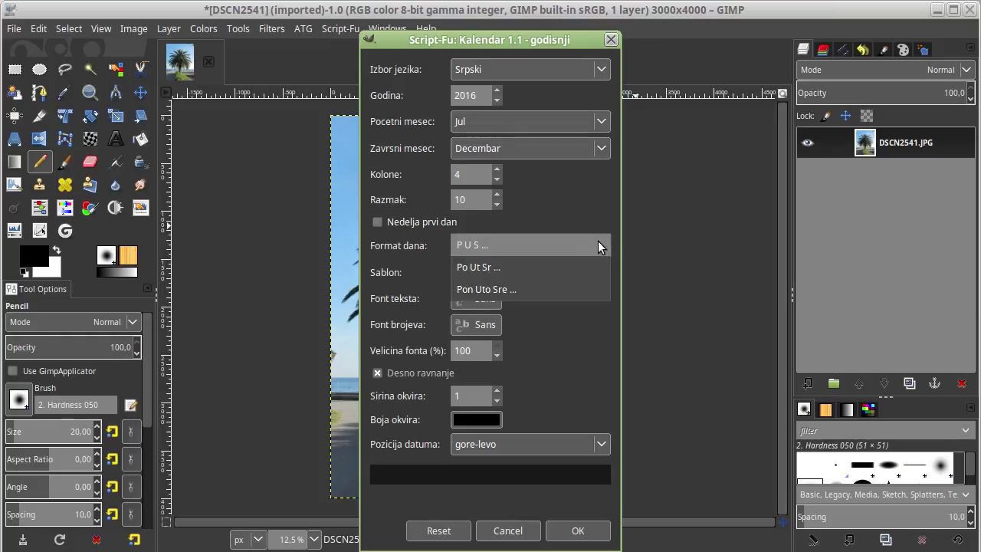
{"action": "left_click", "coordinate": [496, 289]}
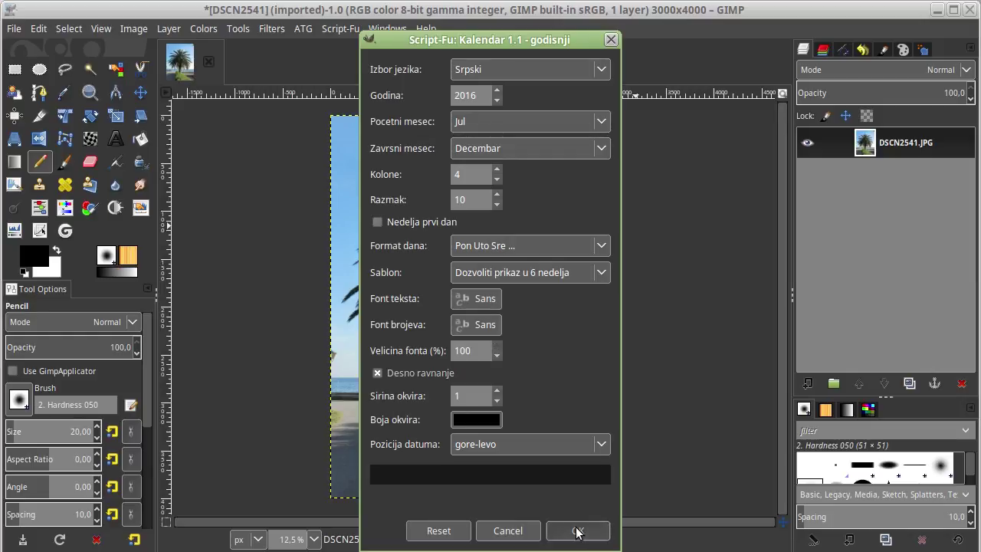
{"action": "left_click", "coordinate": [577, 531]}
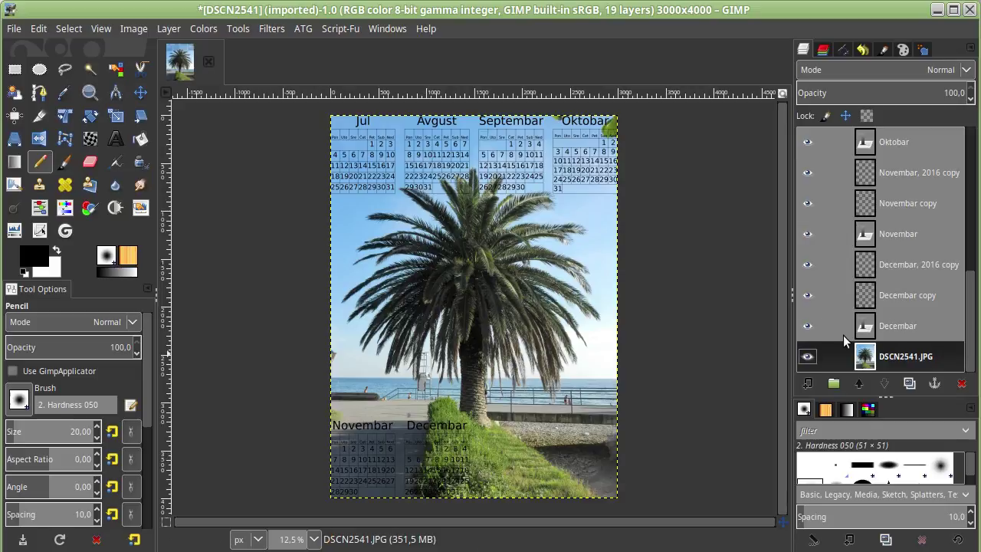
Step: Undo the calendar and re-run it via Re-Show with Kolone 3 and Razmak 1
{"action": "key", "text": "ctrl+z"}
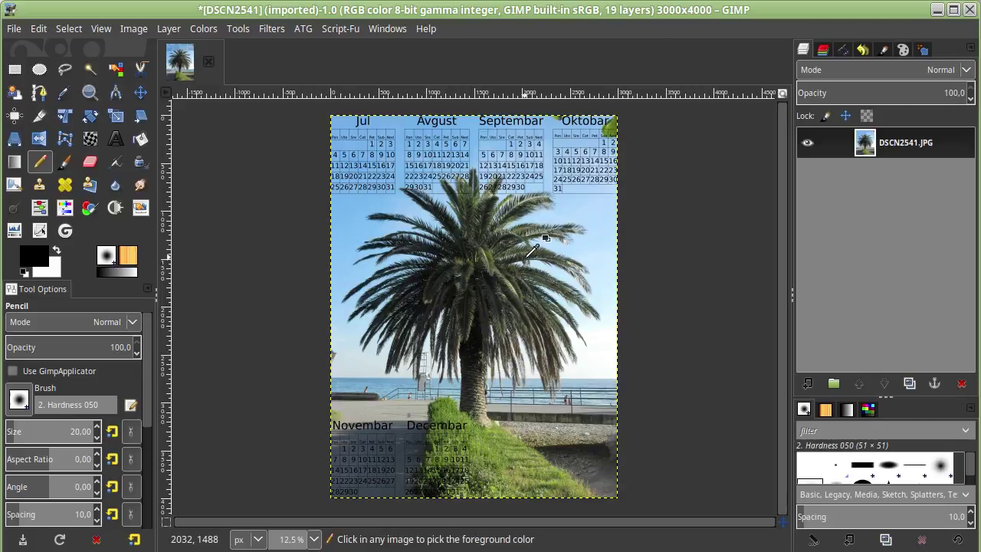
{"action": "left_click", "coordinate": [270, 31]}
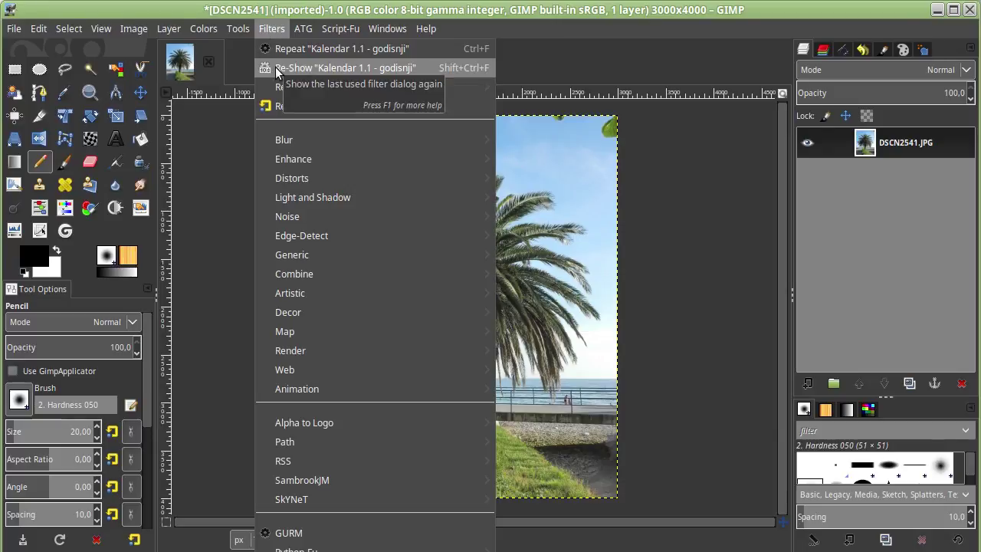
{"action": "left_click", "coordinate": [278, 69]}
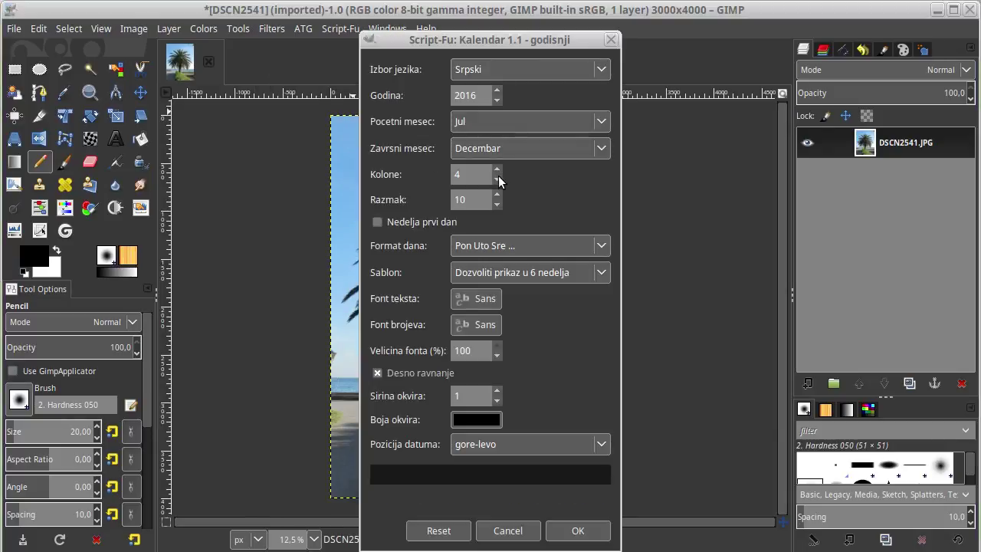
{"action": "left_click", "coordinate": [496, 178]}
{"action": "right_click", "coordinate": [496, 204]}
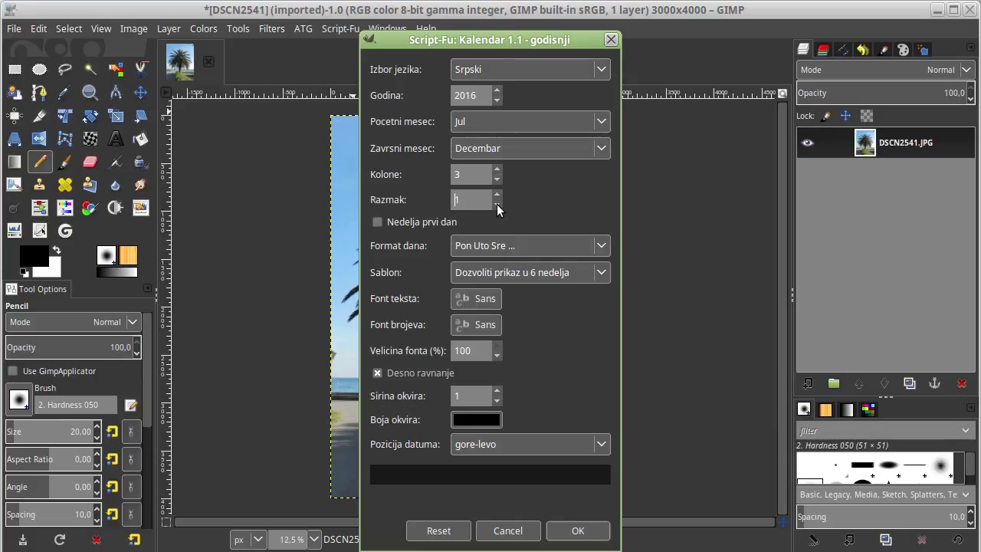
{"action": "left_click", "coordinate": [496, 204]}
{"action": "left_click", "coordinate": [495, 194]}
{"action": "left_click", "coordinate": [576, 532]}
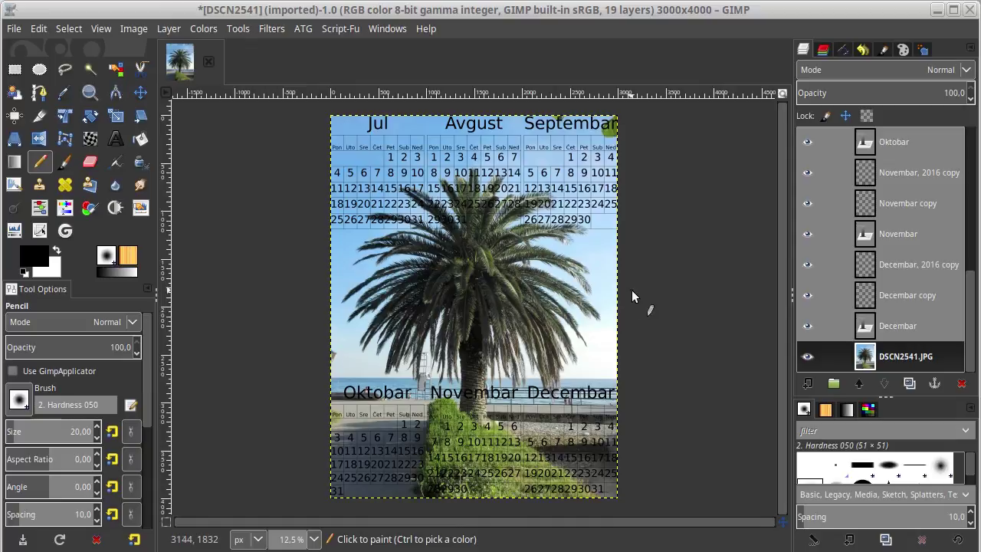
Step: Select the Jul, 2016 copy layer and merge it down into Jul copy
{"action": "left_click", "coordinate": [905, 265]}
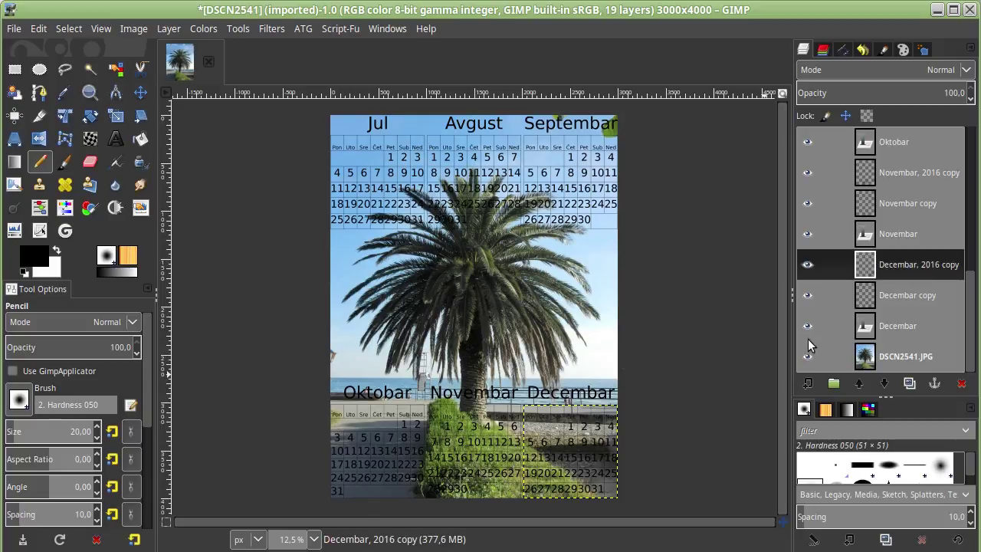
{"action": "scroll", "coordinate": [834, 305], "scroll_direction": "up", "scroll_amount": 2}
{"action": "scroll", "coordinate": [834, 305], "scroll_direction": "up", "scroll_amount": 7}
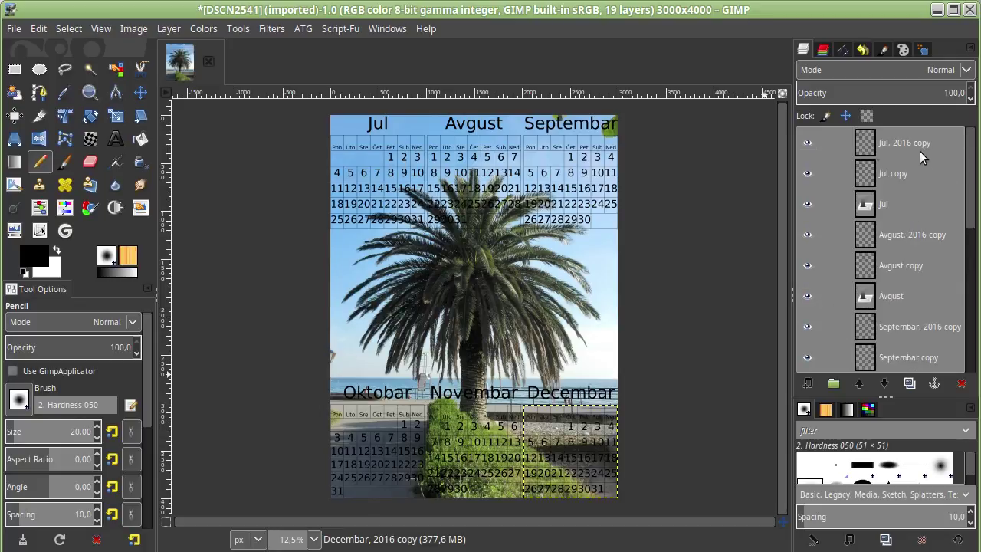
{"action": "left_click", "coordinate": [883, 141]}
{"action": "right_click", "coordinate": [884, 141]}
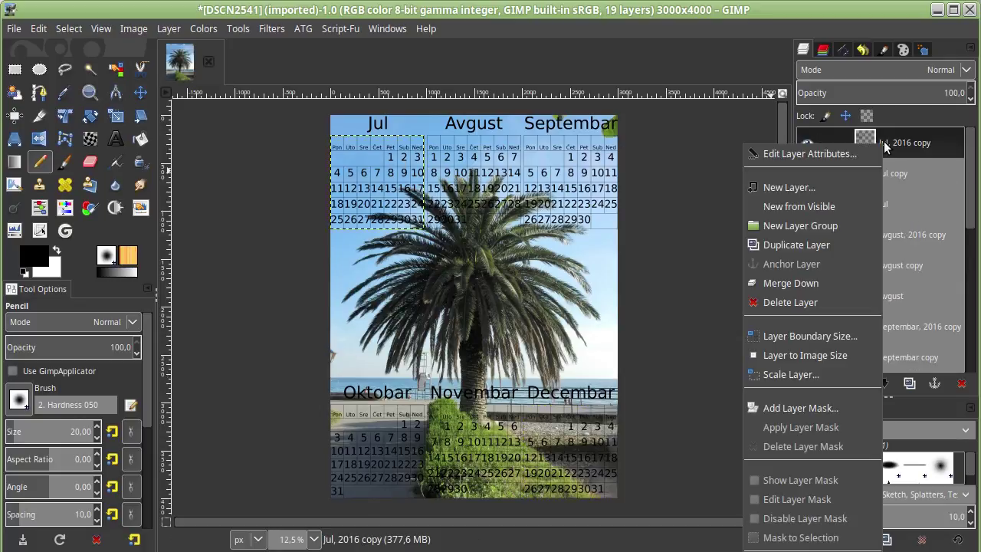
{"action": "left_click", "coordinate": [818, 284]}
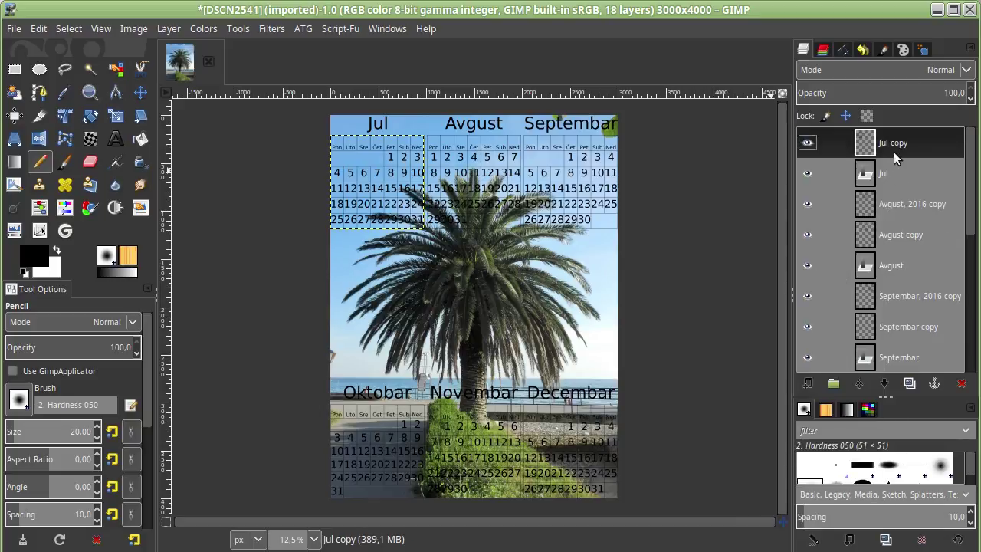
Step: Merge the Jul, Avgust and Septembar layers down successively into Oktobar, 2016 copy
{"action": "right_click", "coordinate": [894, 151]}
{"action": "left_click", "coordinate": [846, 291]}
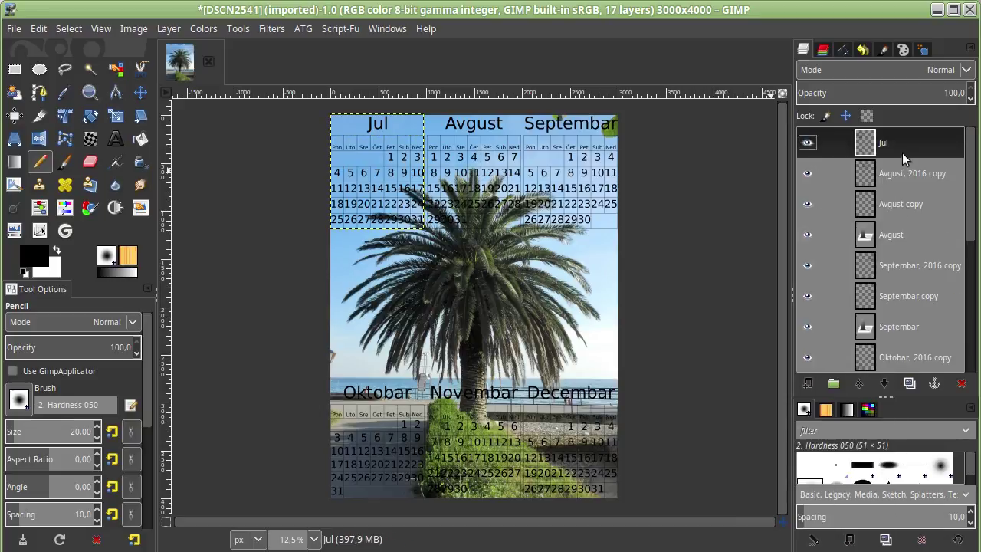
{"action": "right_click", "coordinate": [891, 145]}
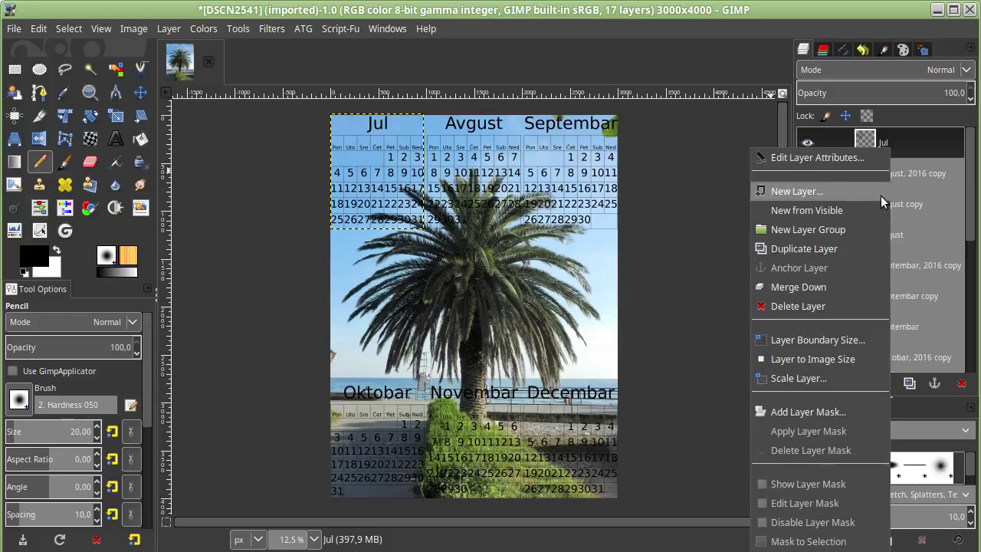
{"action": "left_click", "coordinate": [842, 286]}
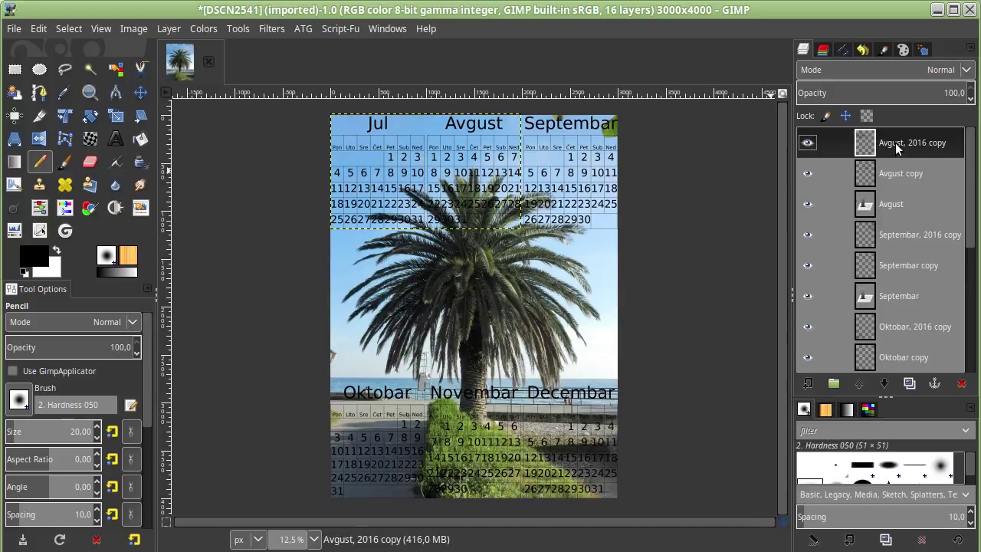
{"action": "right_click", "coordinate": [899, 149]}
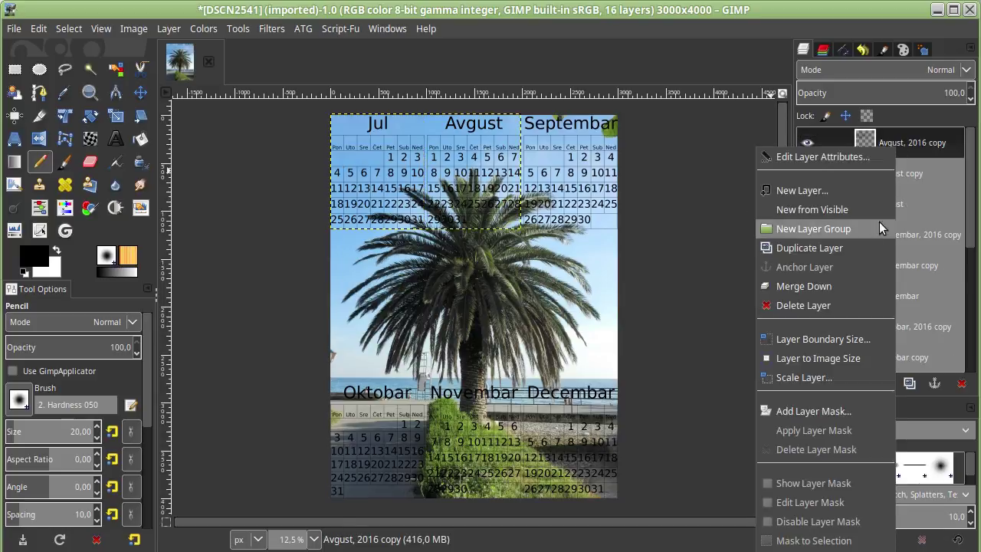
{"action": "left_click", "coordinate": [856, 287]}
{"action": "right_click", "coordinate": [912, 144]}
{"action": "left_click", "coordinate": [878, 289]}
{"action": "left_click", "coordinate": [140, 92]}
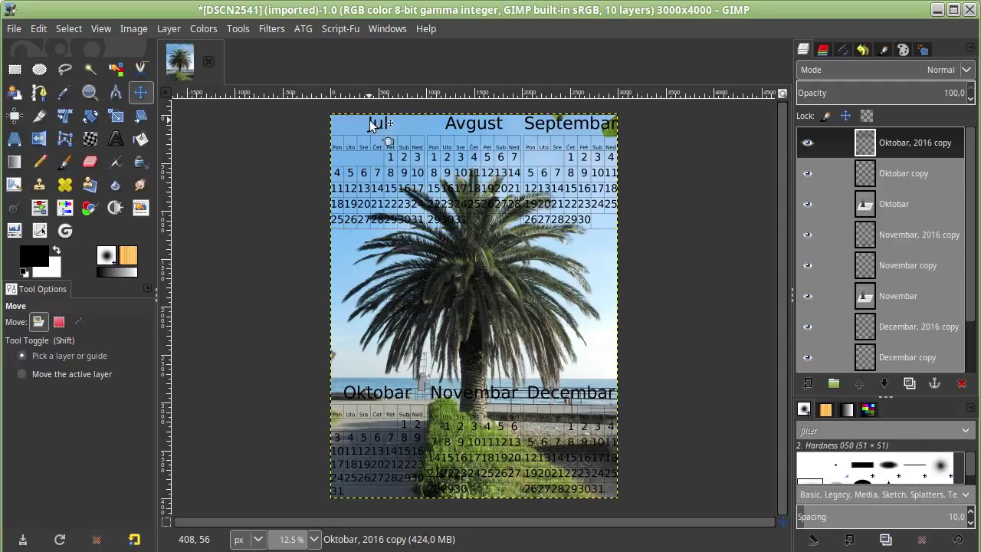
Step: Undo the merge and lower the Jul–Septembar row to just above the Oktobar–Decembar row
{"action": "key", "text": "ctrl+z"}
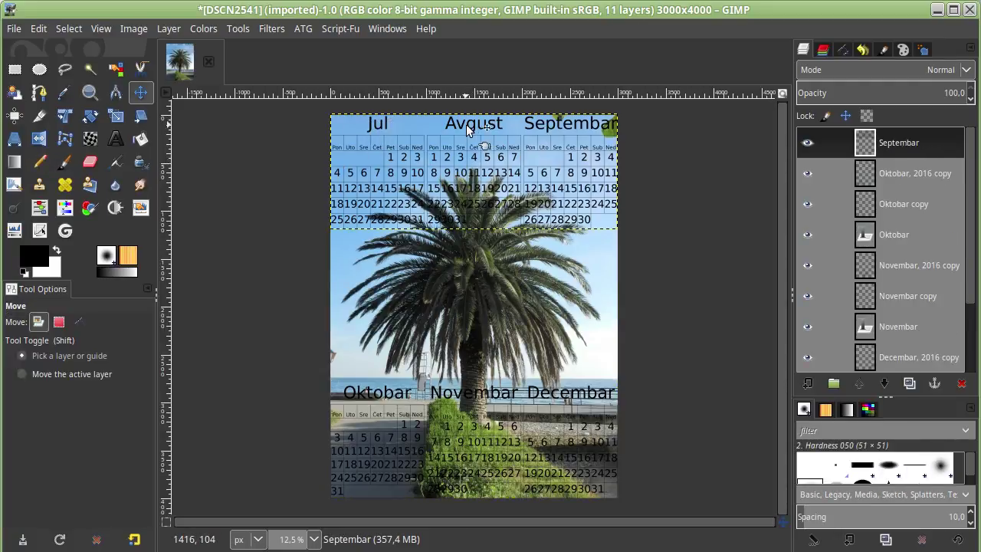
{"action": "left_click_drag", "start_coordinate": [469, 132], "coordinate": [455, 278]}
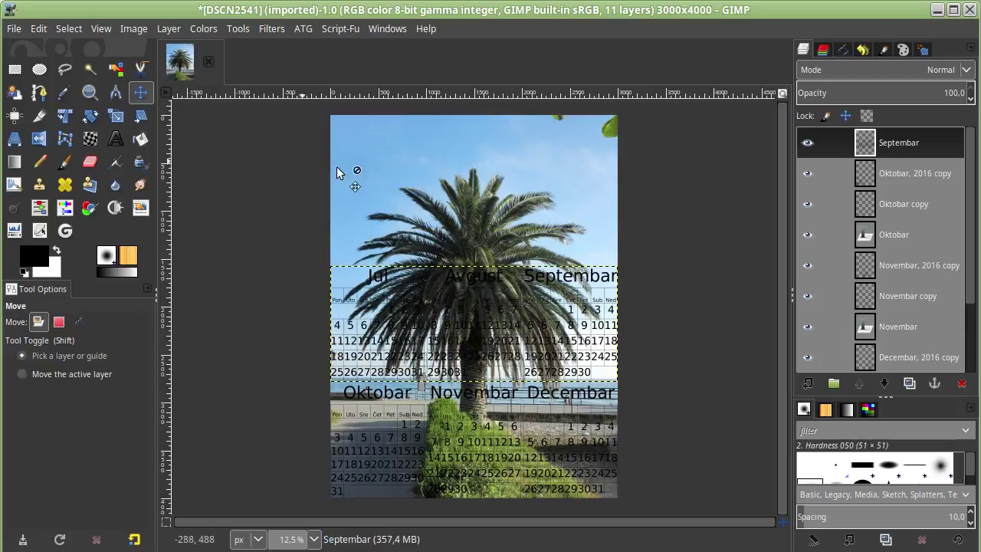
{"action": "left_click_drag", "start_coordinate": [973, 220], "coordinate": [973, 325]}
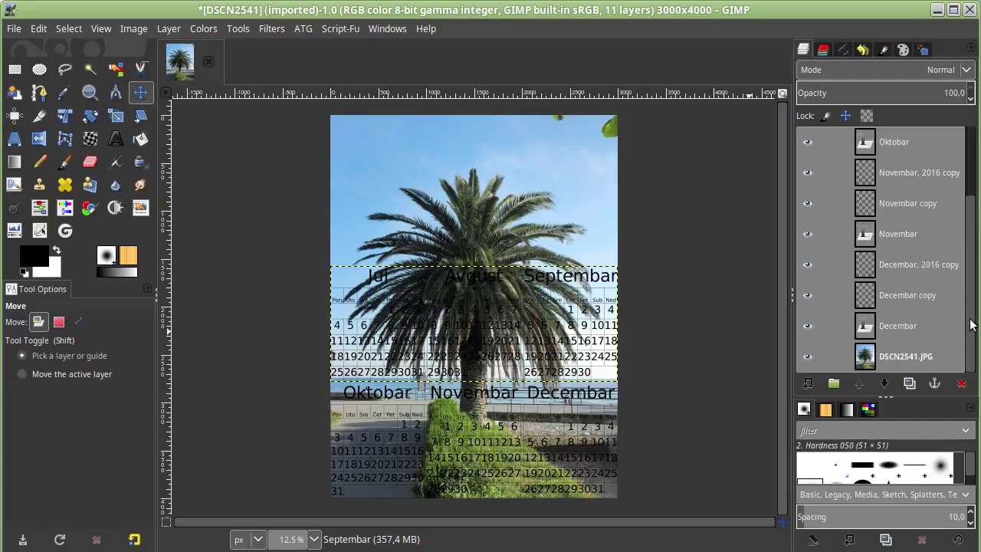
{"action": "left_click", "coordinate": [893, 360]}
Step: Add a new white-filled layer over the photo and set its opacity to 37.4
{"action": "left_click", "coordinate": [807, 383]}
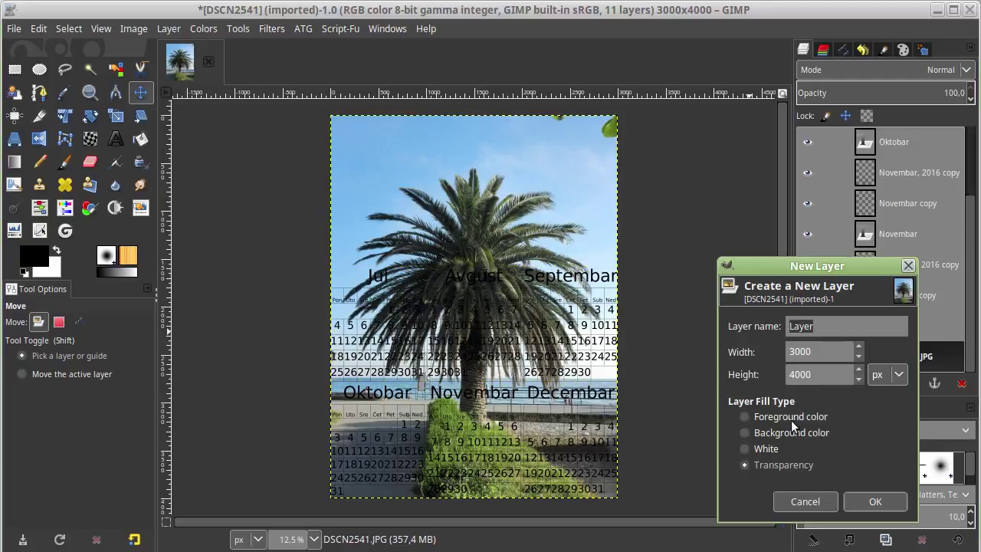
{"action": "left_click", "coordinate": [759, 449]}
{"action": "left_click", "coordinate": [876, 502]}
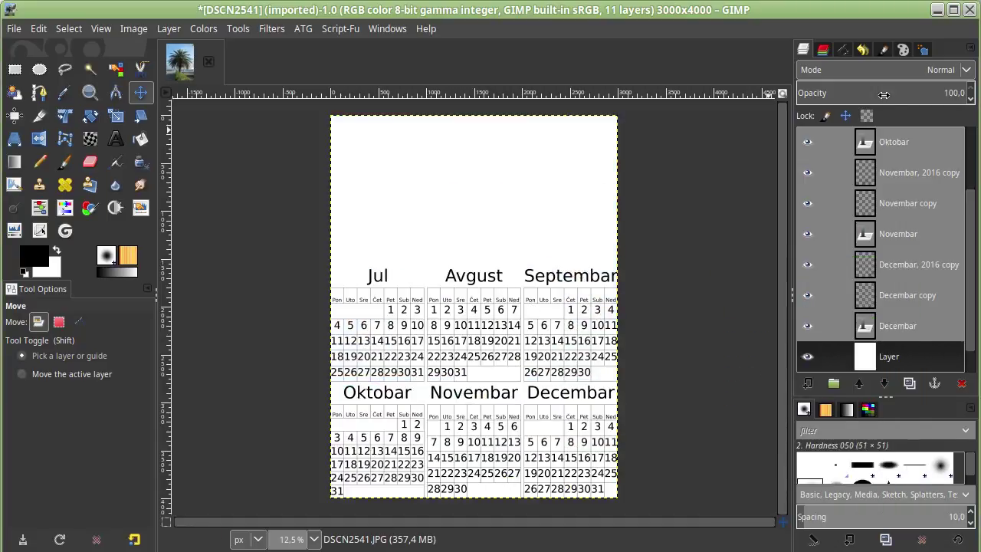
{"action": "left_click_drag", "start_coordinate": [867, 93], "coordinate": [859, 93]}
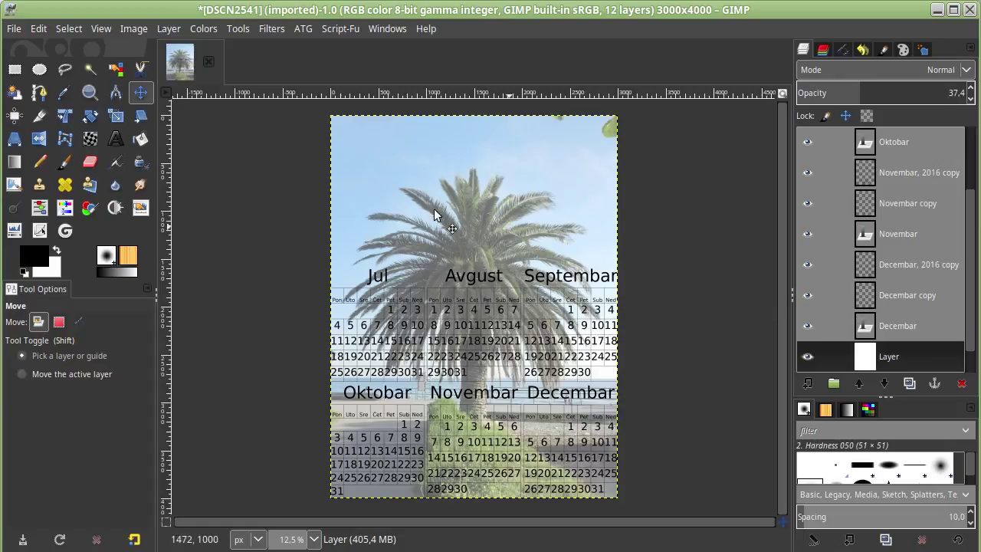
Step: Give the white layer a fully white layer mask
{"action": "right_click", "coordinate": [891, 357]}
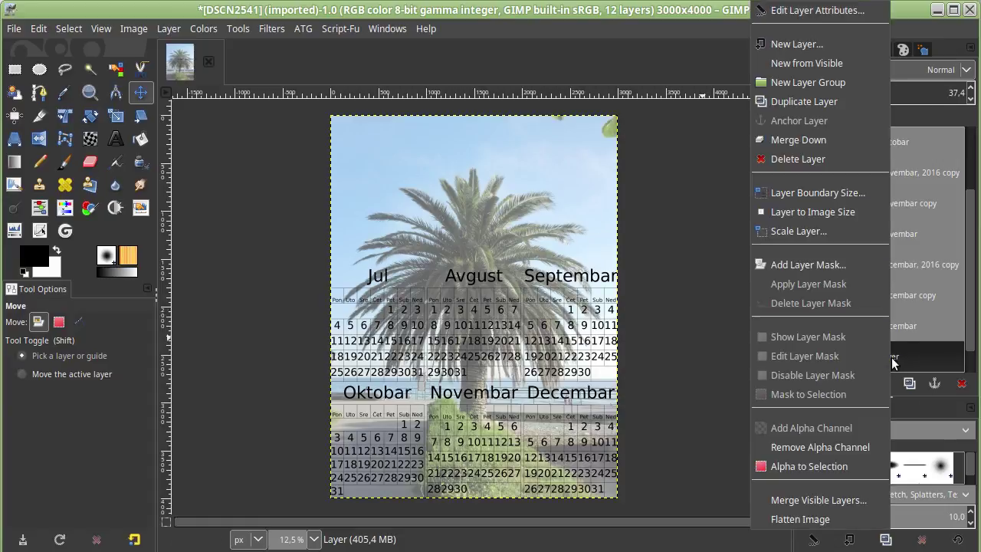
{"action": "left_click", "coordinate": [842, 271]}
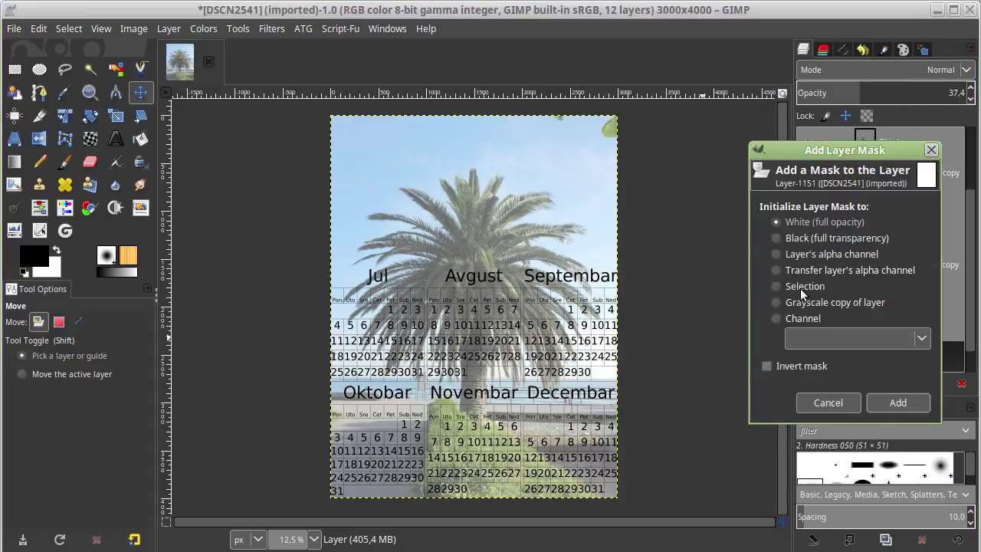
{"action": "left_click", "coordinate": [900, 402]}
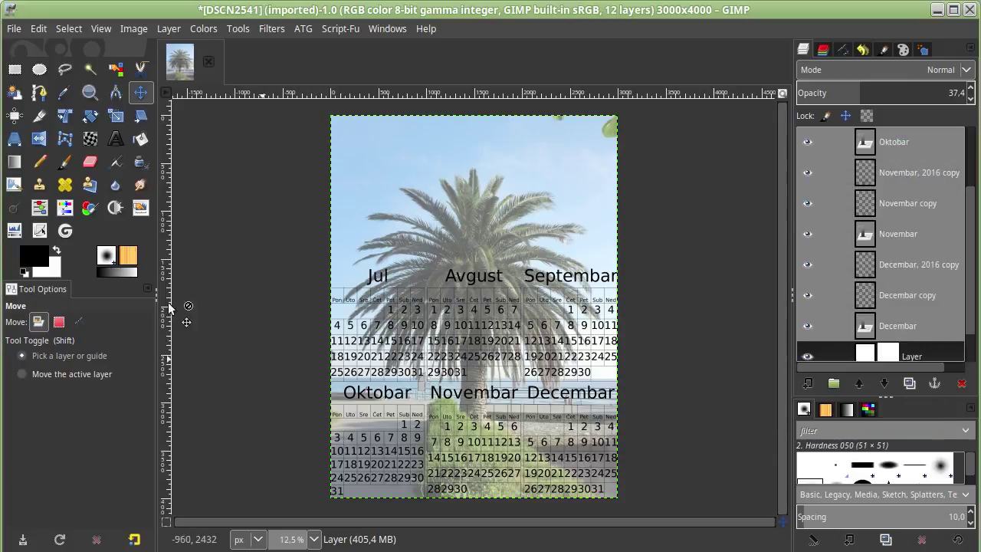
{"action": "key", "text": "g"}
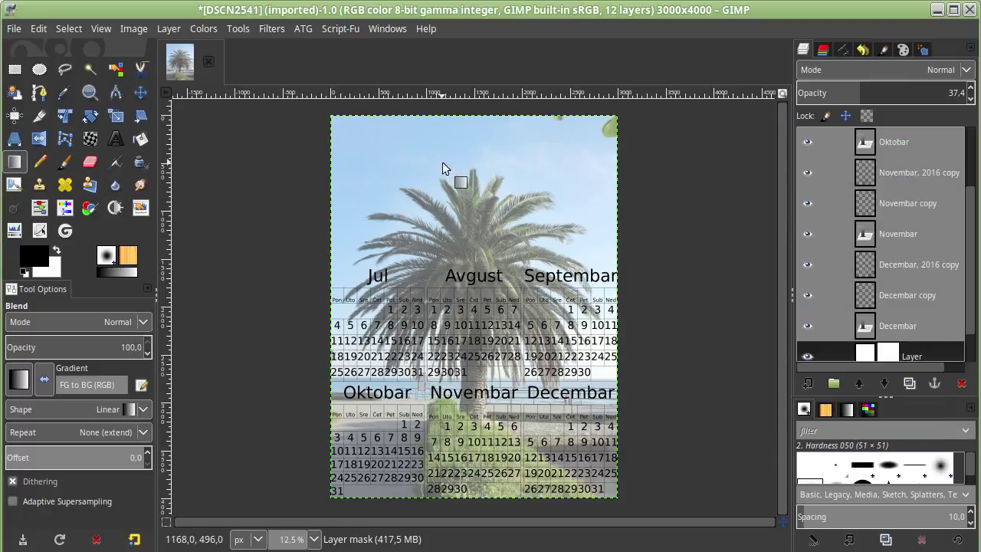
Step: Draw a vertical gradient into the white layer's mask, then redraw it starting higher up
{"action": "left_click_drag", "start_coordinate": [475, 246], "coordinate": [475, 497]}
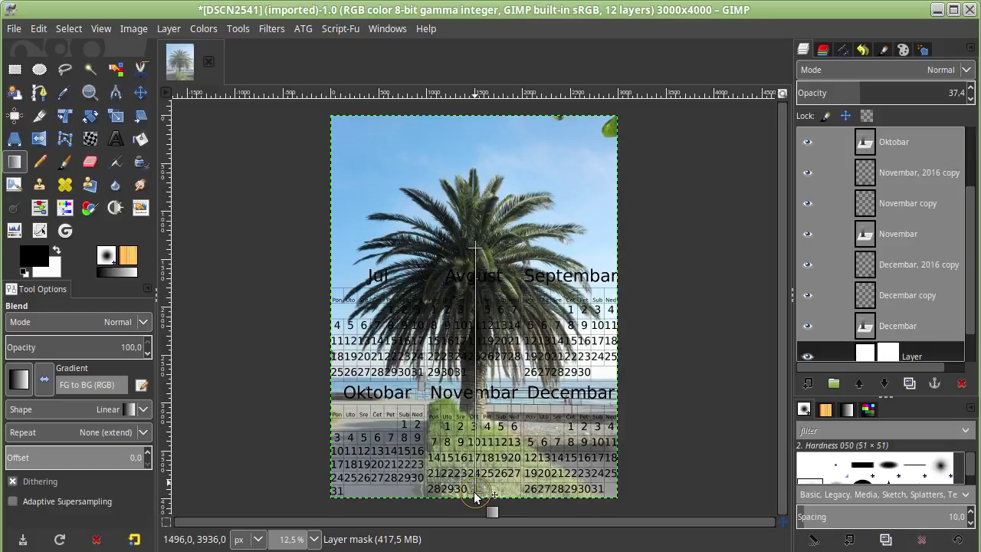
{"action": "key", "text": "Return"}
{"action": "mouse_move", "coordinate": [470, 139]}
{"action": "left_mouse_down"}
{"action": "mouse_move", "coordinate": [470, 326]}
{"action": "mouse_move", "coordinate": [469, 309]}
{"action": "left_mouse_up"}
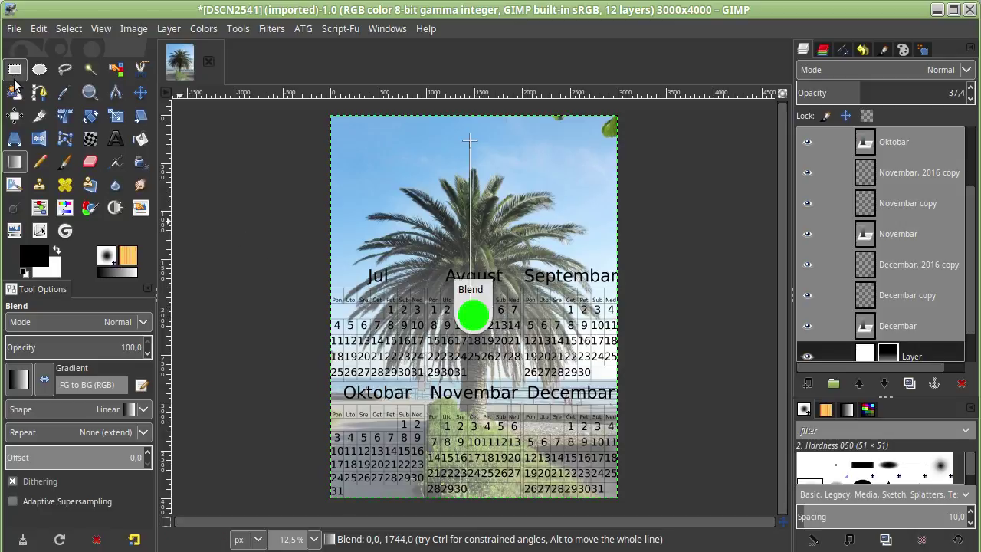
{"action": "key", "text": "r"}
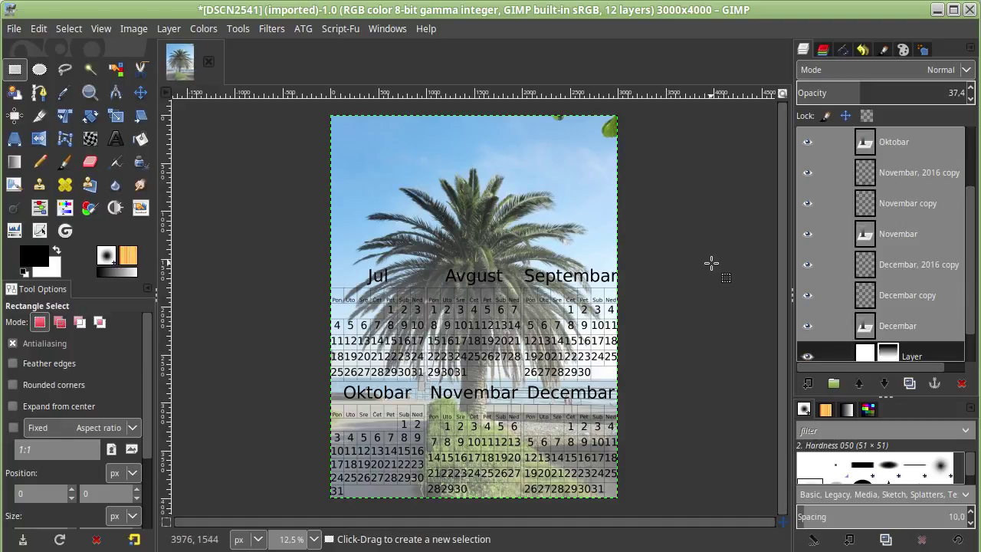
Step: Close the calendar composition without saving, returning to the plain palm photo
{"action": "left_click", "coordinate": [208, 62]}
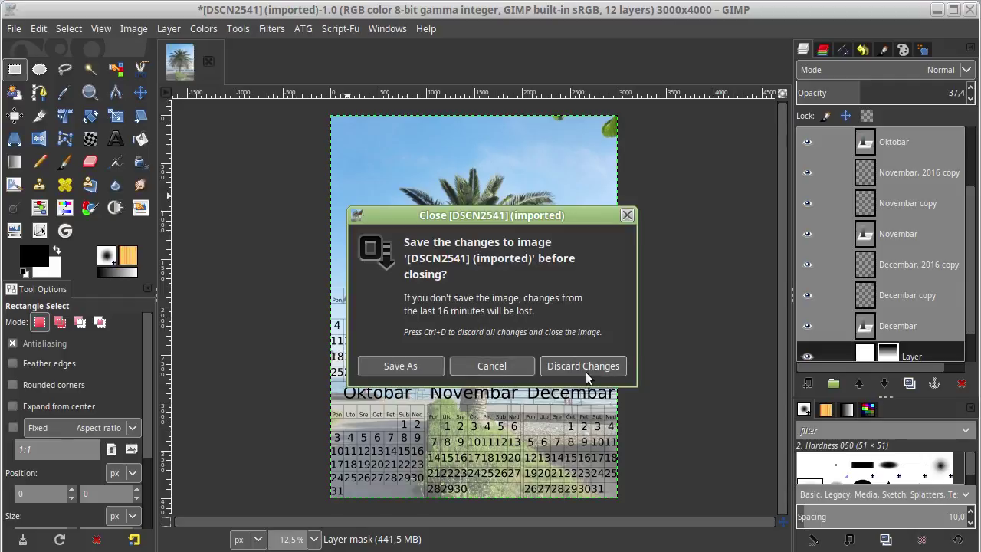
{"action": "left_click", "coordinate": [585, 372]}
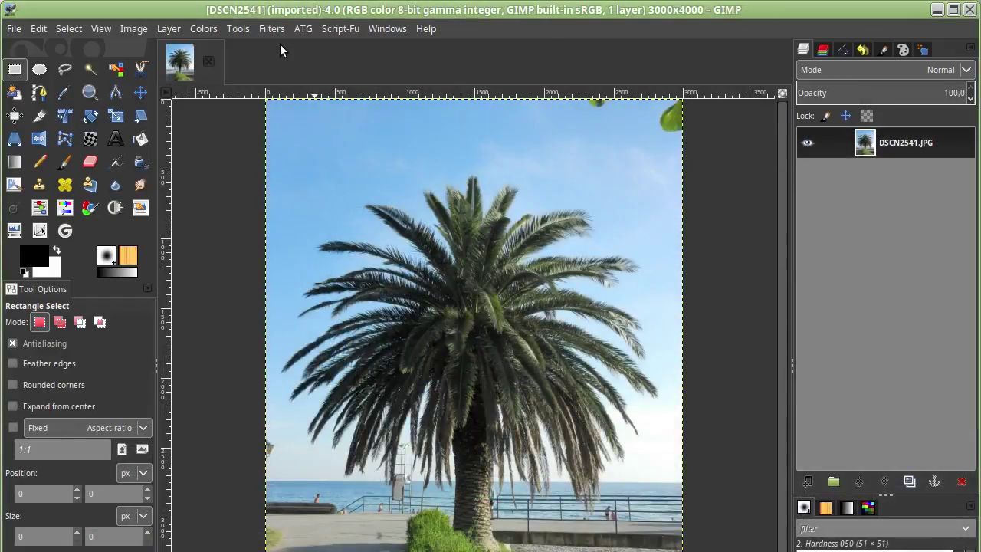
{"action": "left_click", "coordinate": [271, 33]}
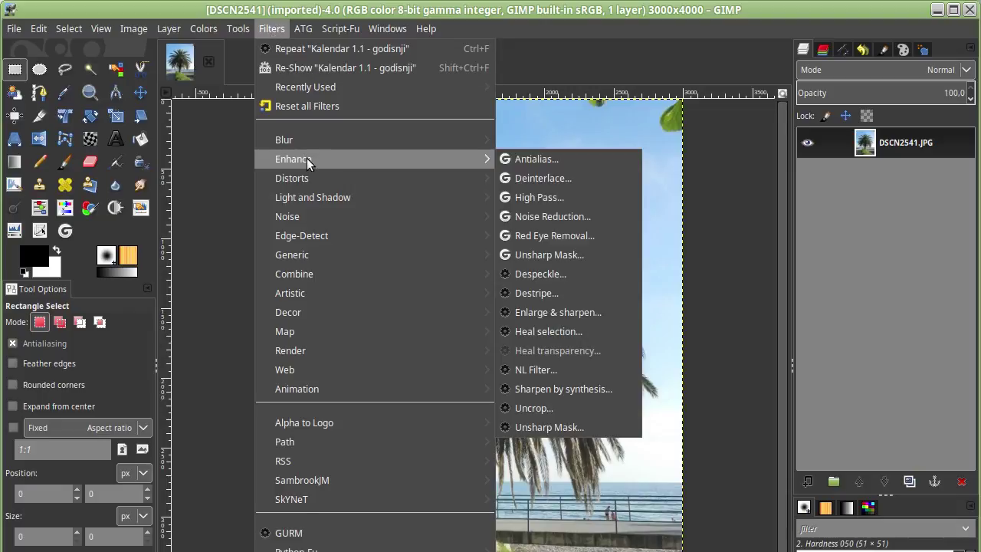
{"action": "mouse_move", "coordinate": [289, 350]}
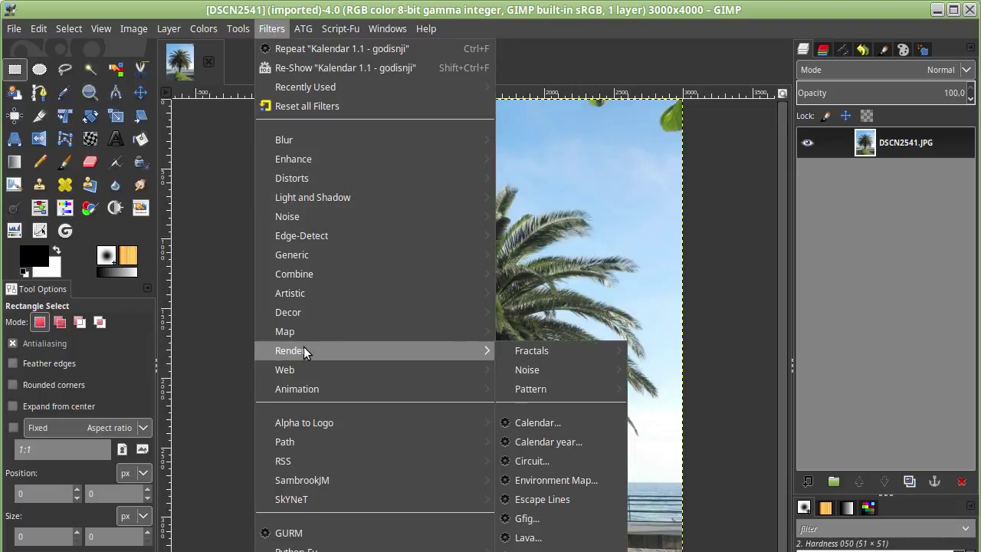
Step: Render a Calendar filter month: Spanish, August 2016, Monday-first weeks, three-letter day names
{"action": "left_click", "coordinate": [553, 422]}
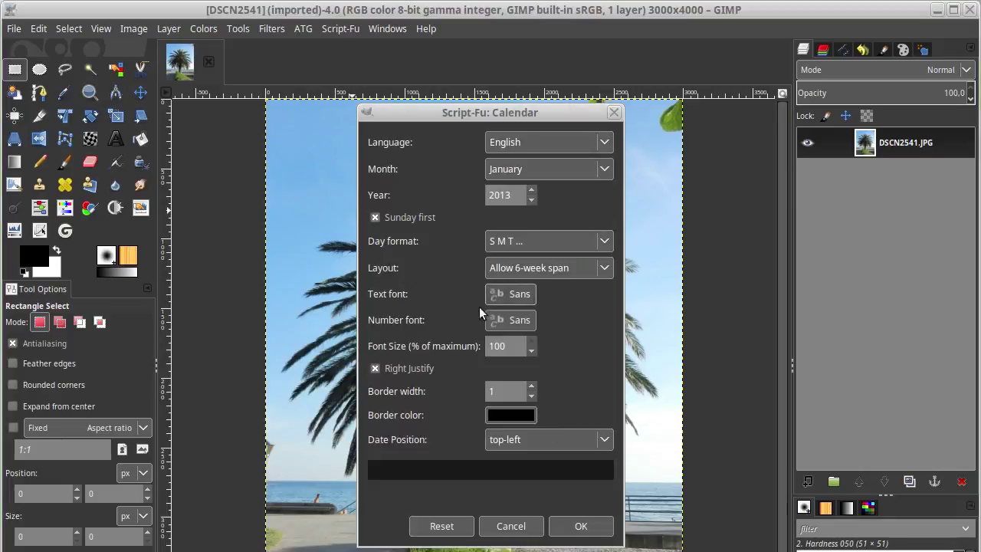
{"action": "left_click", "coordinate": [590, 142]}
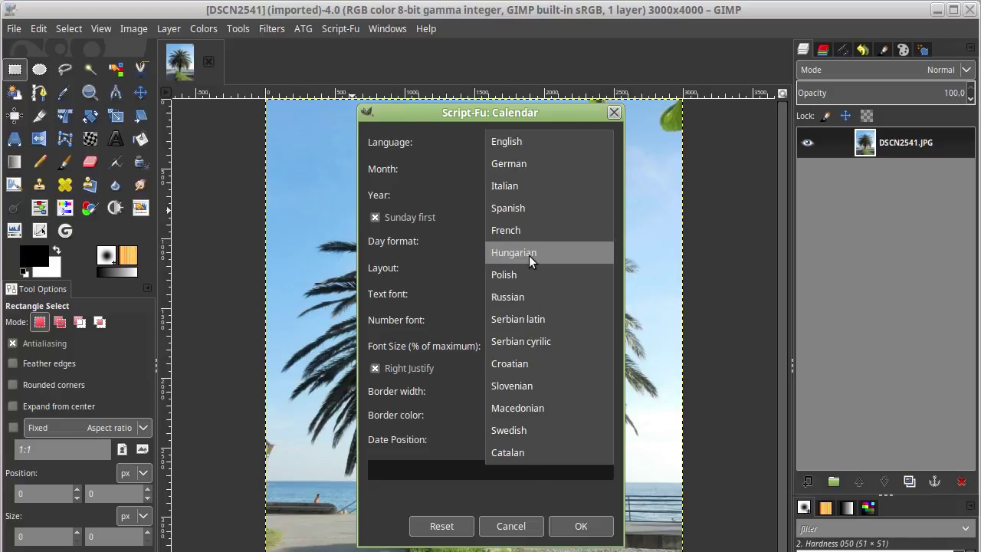
{"action": "left_click", "coordinate": [523, 207]}
{"action": "left_click", "coordinate": [610, 169]}
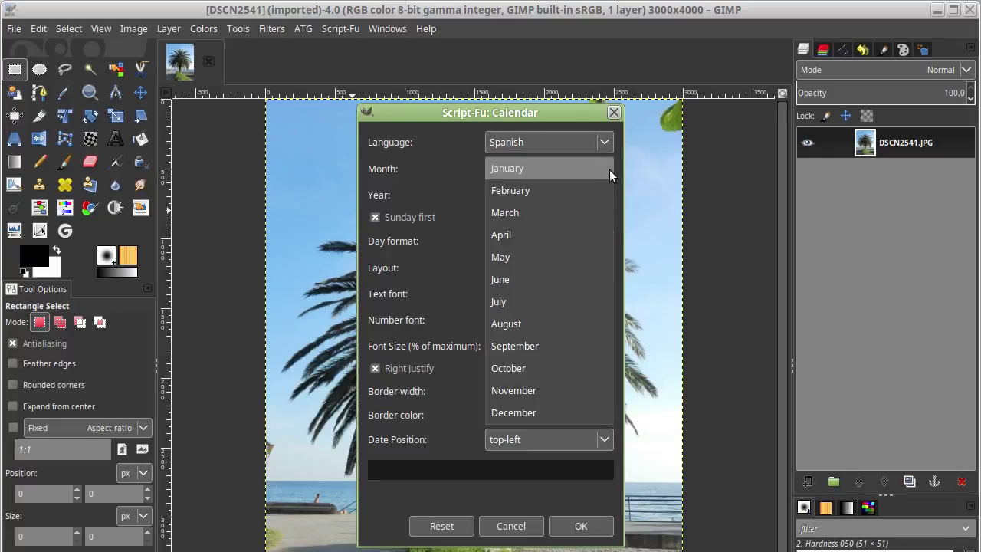
{"action": "left_click", "coordinate": [542, 324]}
{"action": "left_click", "coordinate": [531, 190]}
{"action": "left_click", "coordinate": [531, 190]}
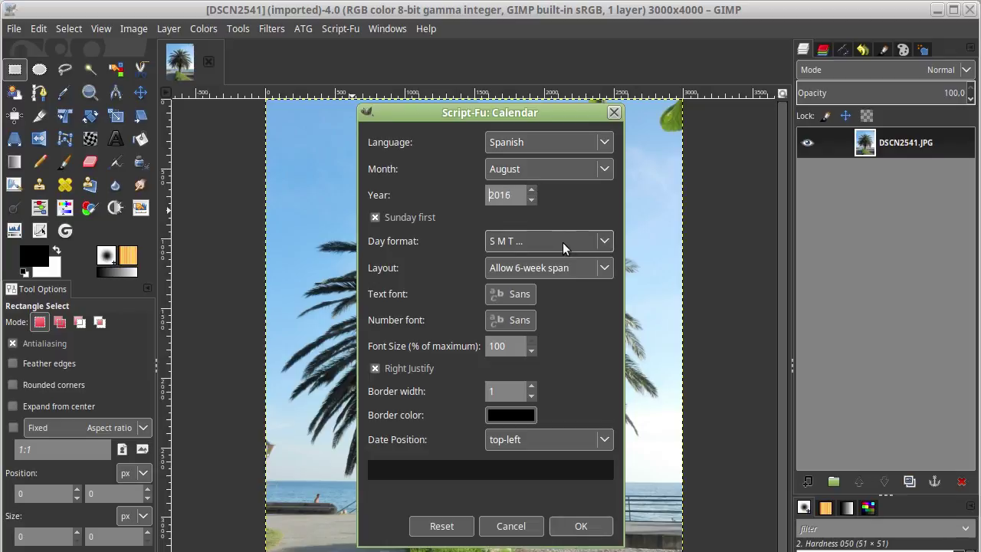
{"action": "left_click", "coordinate": [397, 219]}
{"action": "left_click", "coordinate": [541, 240]}
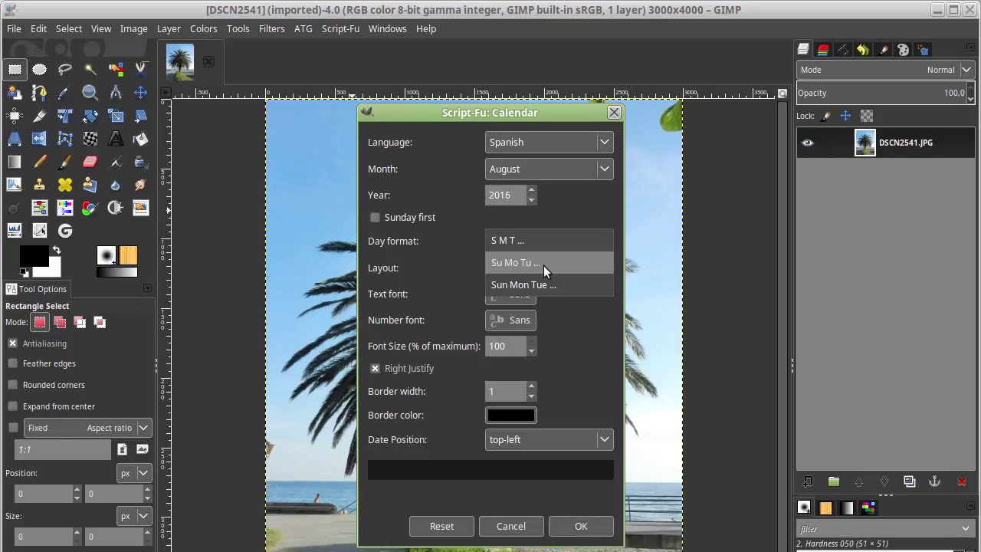
{"action": "left_click", "coordinate": [537, 286]}
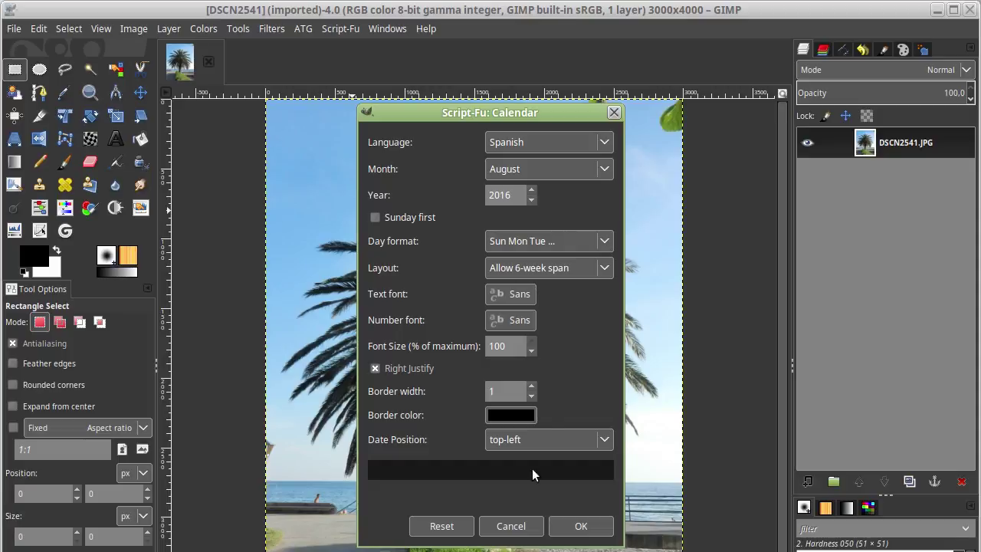
{"action": "left_click", "coordinate": [602, 534]}
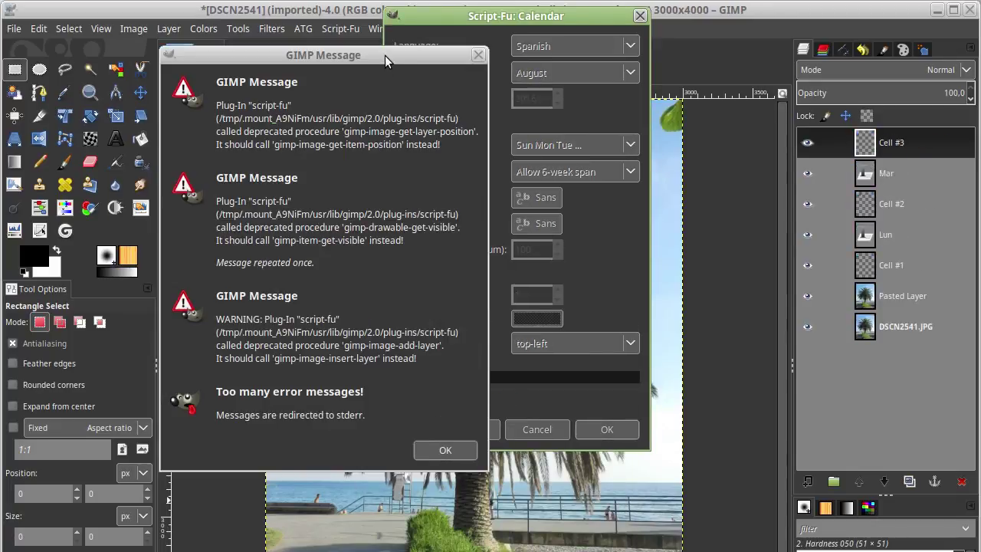
Step: Move the GIMP Message warnings aside and dismiss the first batch while the script finishes
{"action": "left_click_drag", "start_coordinate": [385, 56], "coordinate": [405, 34]}
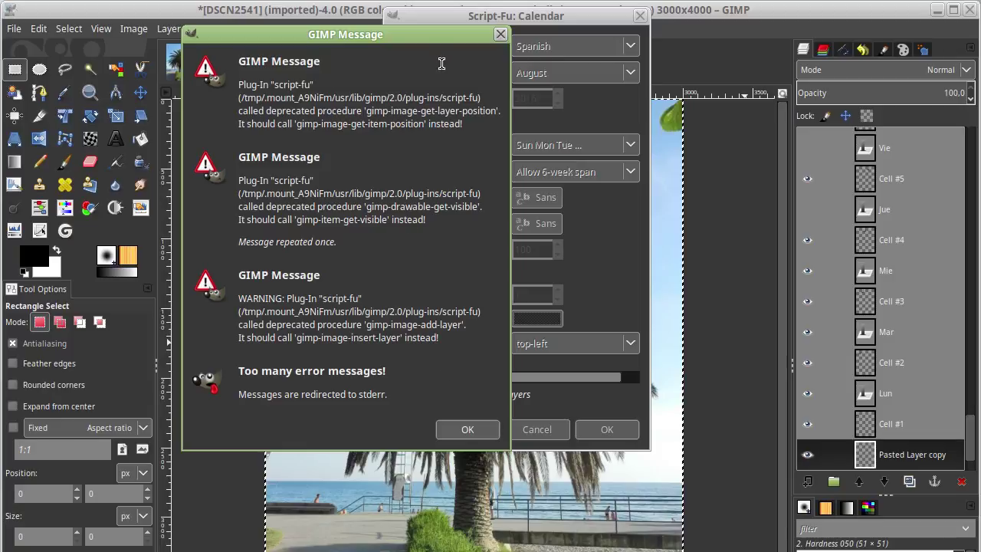
{"action": "left_click", "coordinate": [471, 429]}
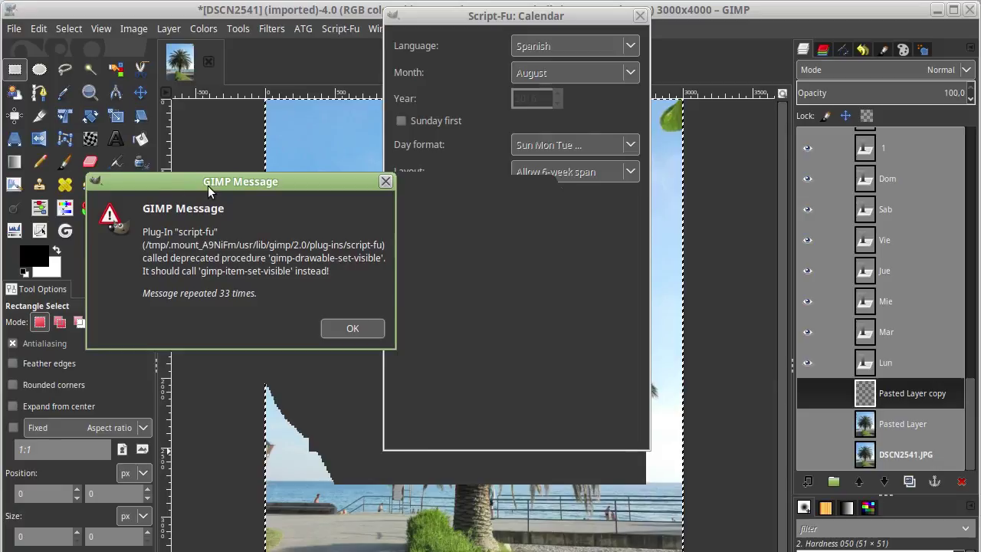
{"action": "left_click_drag", "start_coordinate": [208, 185], "coordinate": [185, 139]}
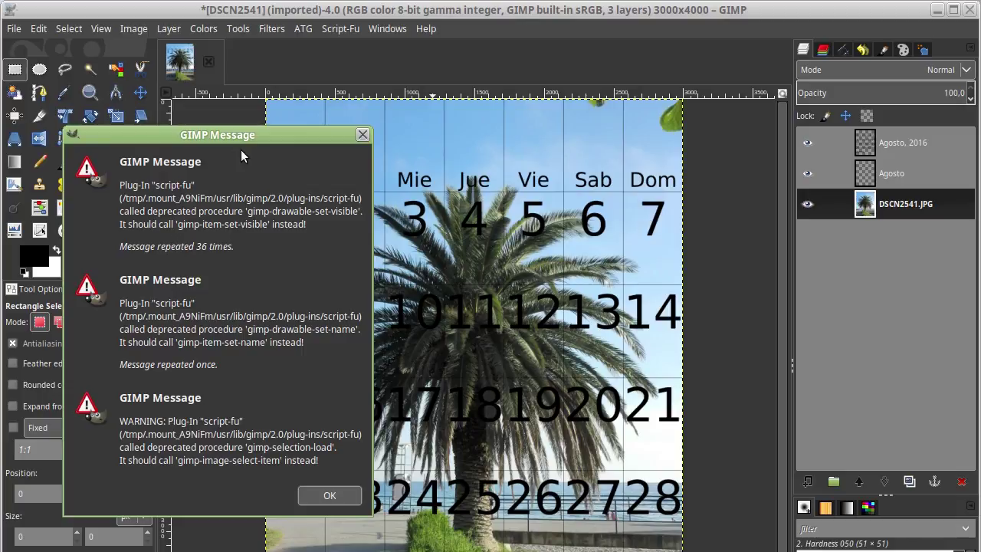
{"action": "left_click_drag", "start_coordinate": [243, 138], "coordinate": [226, 94]}
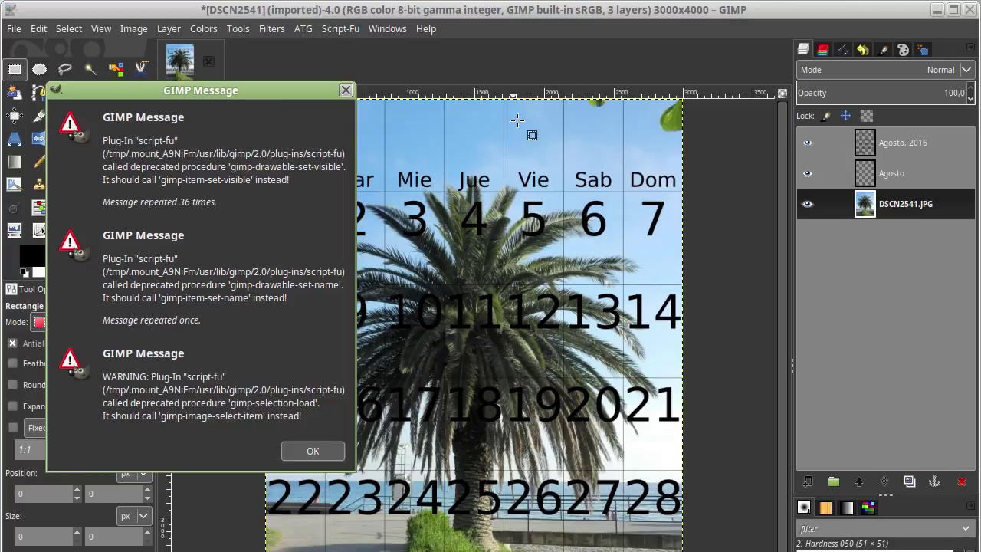
{"action": "left_click", "coordinate": [425, 34]}
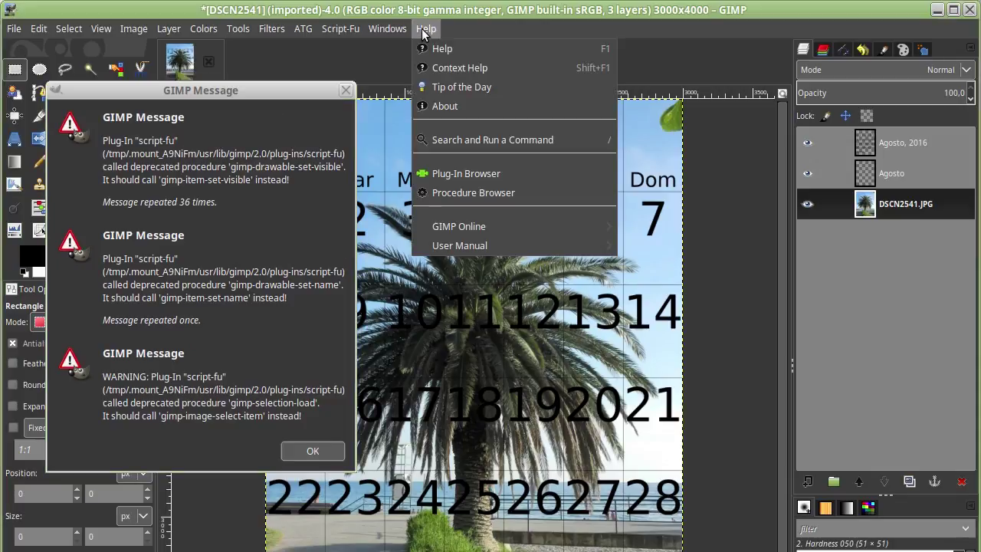
{"action": "left_click", "coordinate": [462, 190]}
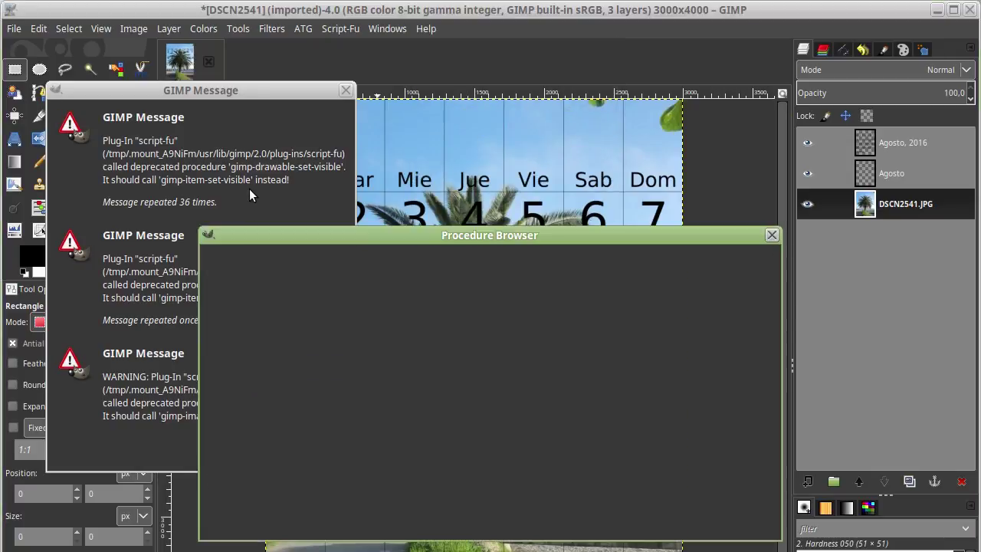
{"action": "left_click_drag", "start_coordinate": [442, 240], "coordinate": [617, 93]}
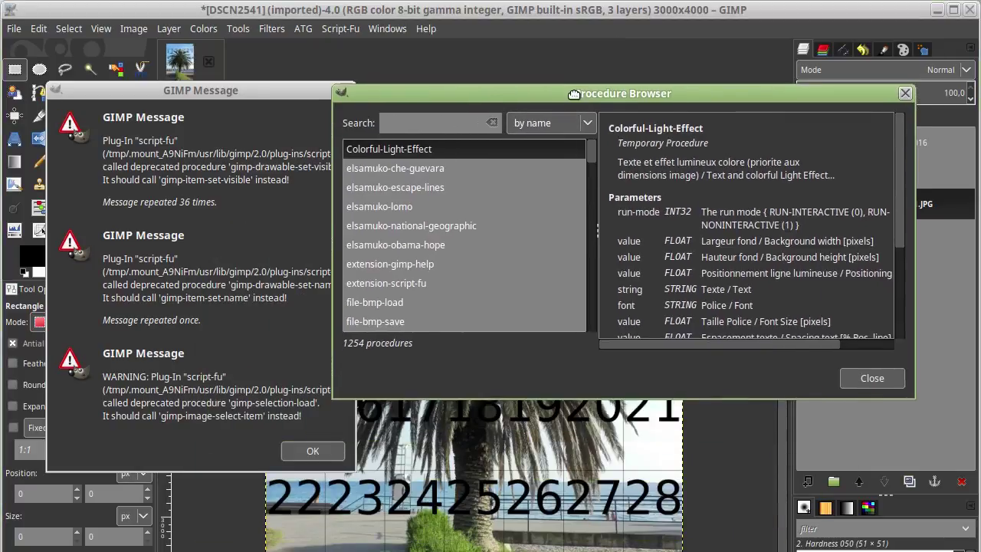
{"action": "left_click", "coordinate": [197, 180]}
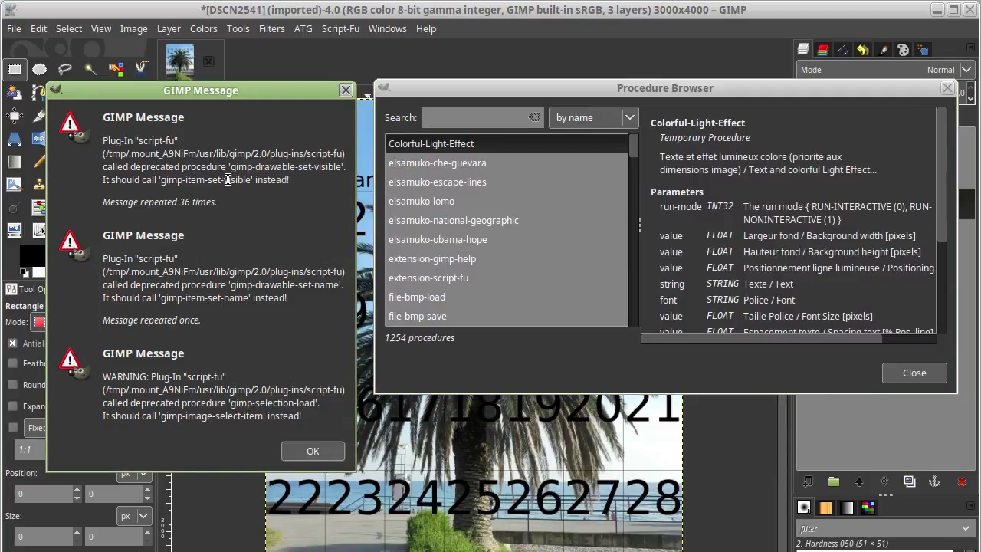
{"action": "left_click", "coordinate": [492, 125]}
{"action": "type", "text": "gimp-item-set-visible"}
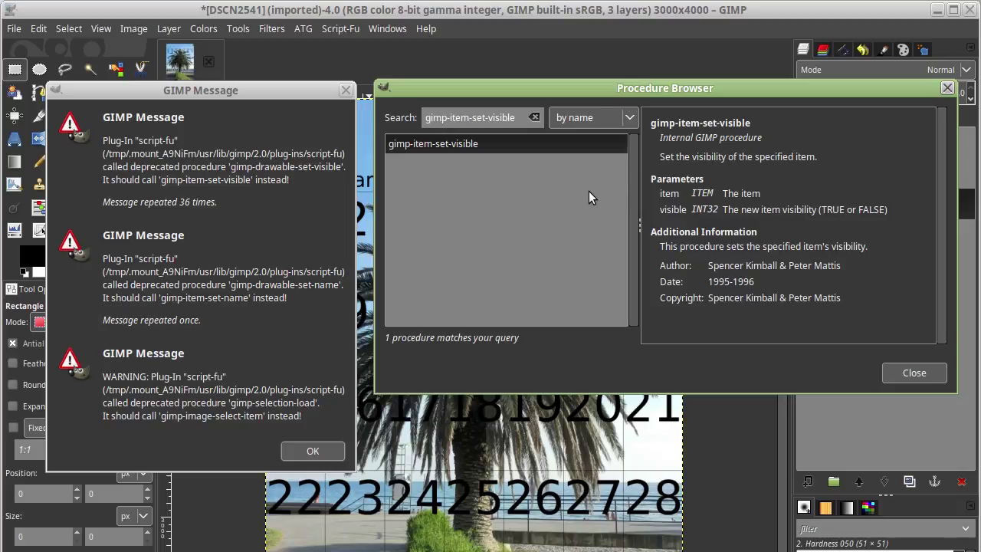
{"action": "left_click", "coordinate": [233, 168]}
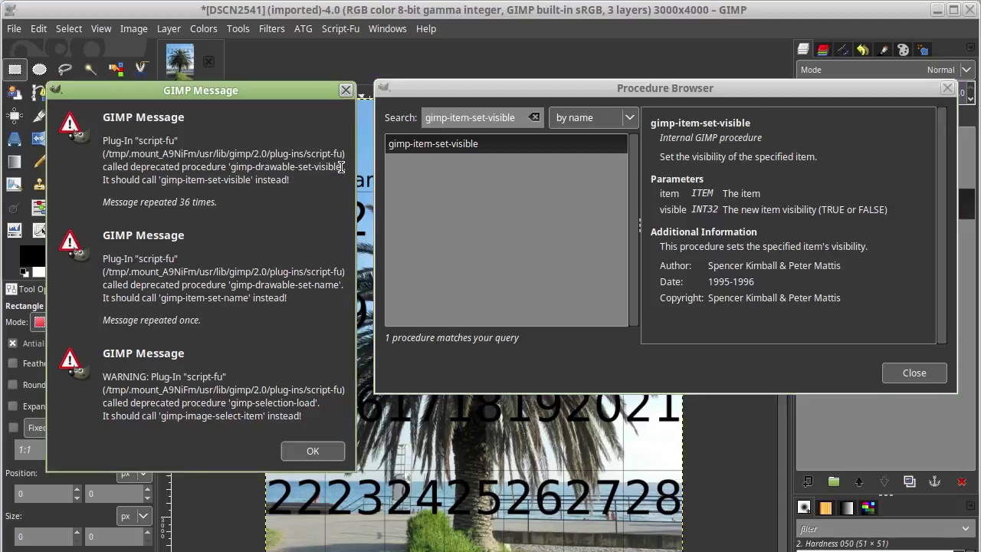
{"action": "triple_click", "coordinate": [510, 119]}
{"action": "key", "text": "BackSpace"}
{"action": "key", "text": "ctrl+v"}
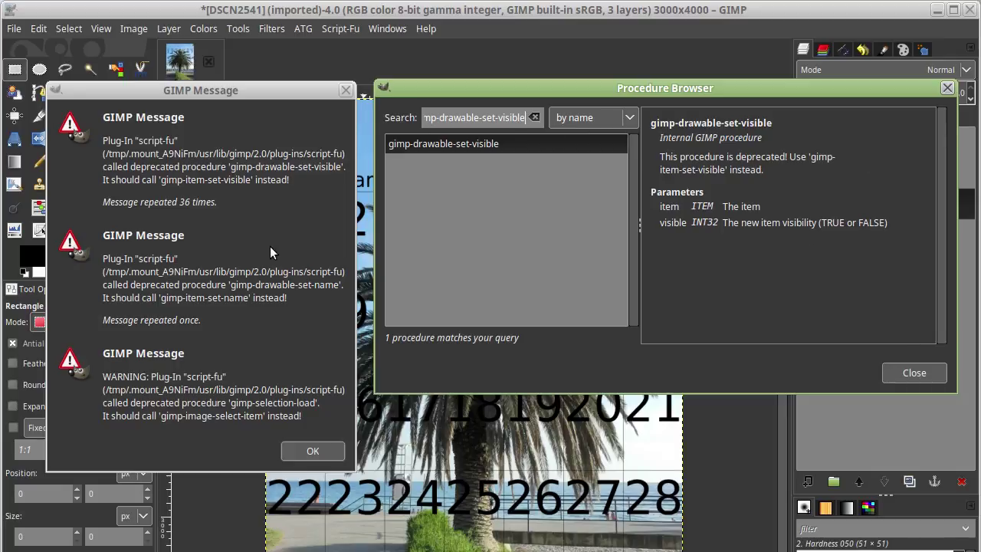
{"action": "left_click", "coordinate": [928, 379]}
Step: Dismiss the warnings, then open the Calendar year dialog and cancel it unused
{"action": "left_click", "coordinate": [312, 451]}
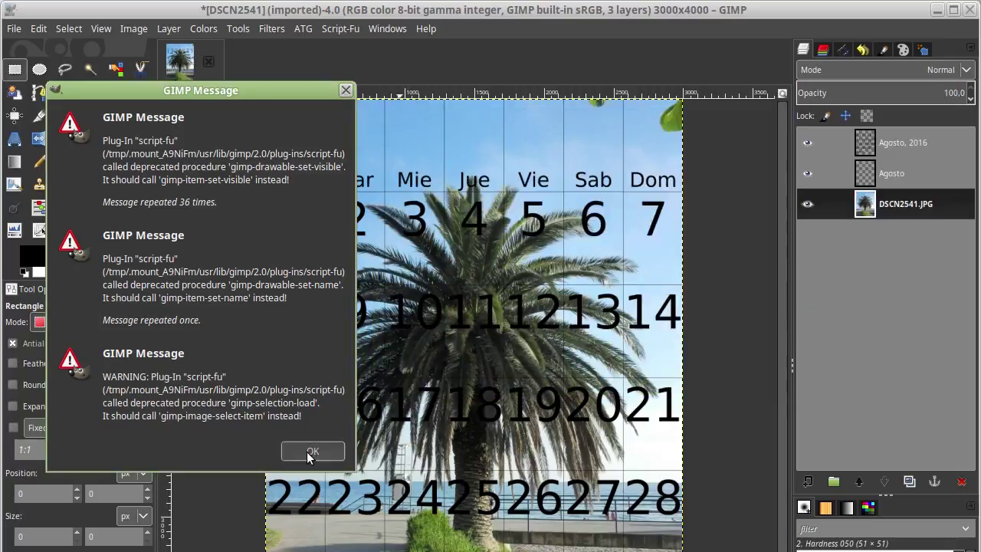
{"action": "left_click", "coordinate": [270, 31]}
{"action": "mouse_move", "coordinate": [290, 350]}
{"action": "left_click", "coordinate": [534, 441]}
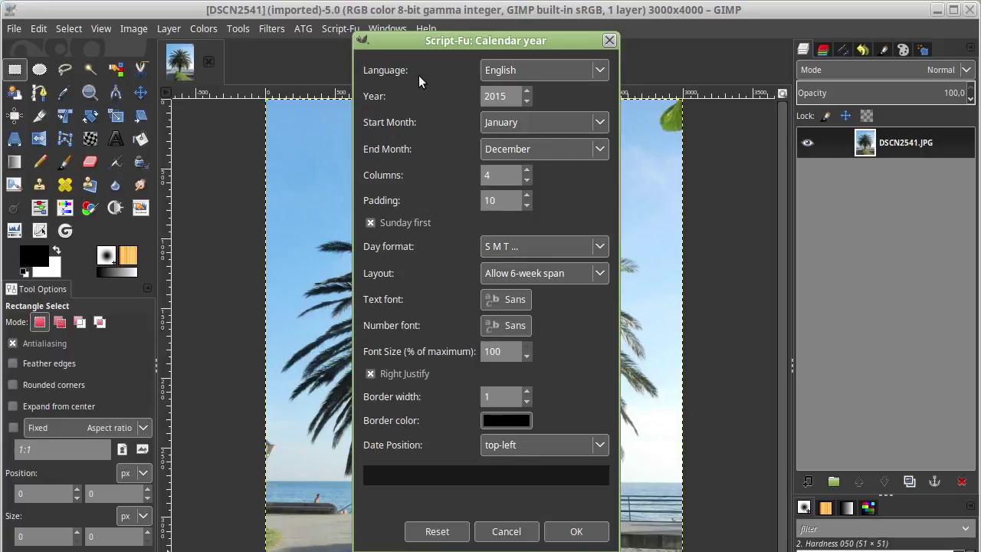
{"action": "left_click_drag", "start_coordinate": [526, 49], "coordinate": [571, 36]}
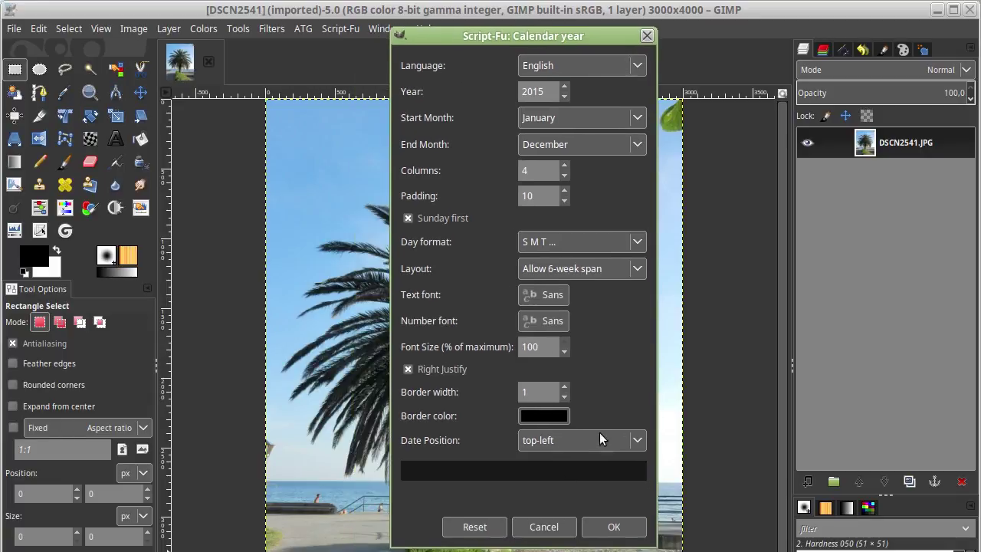
{"action": "left_click", "coordinate": [540, 527]}
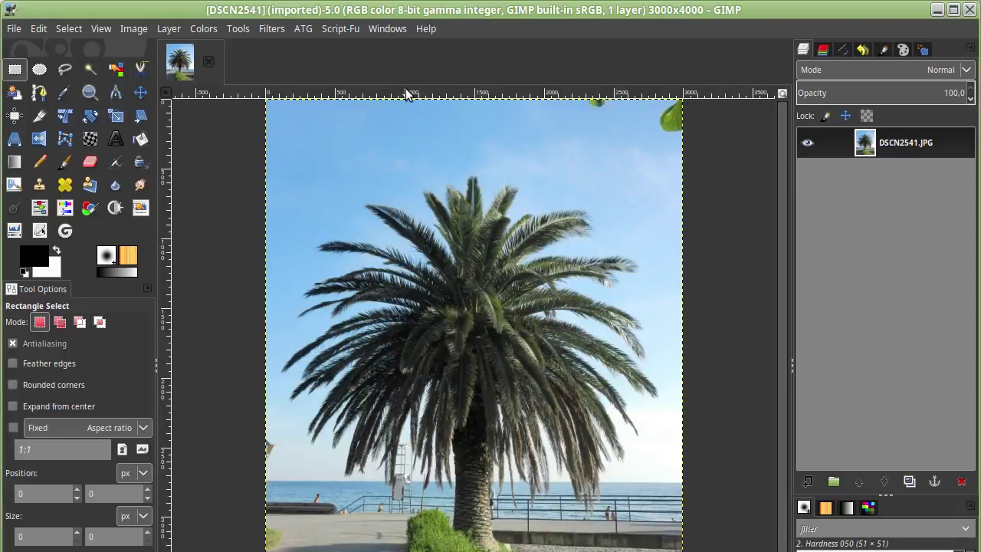